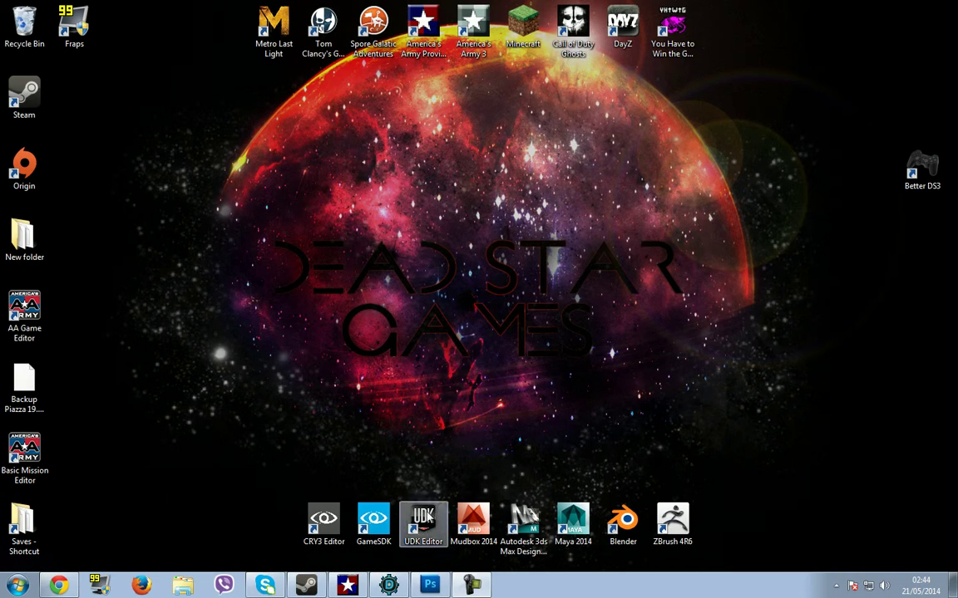
Step: Switch to Unreal Editor, minimize the Content Browser and inspect the checkered walls of the room in the viewport
{"action": "left_click", "coordinate": [388, 586]}
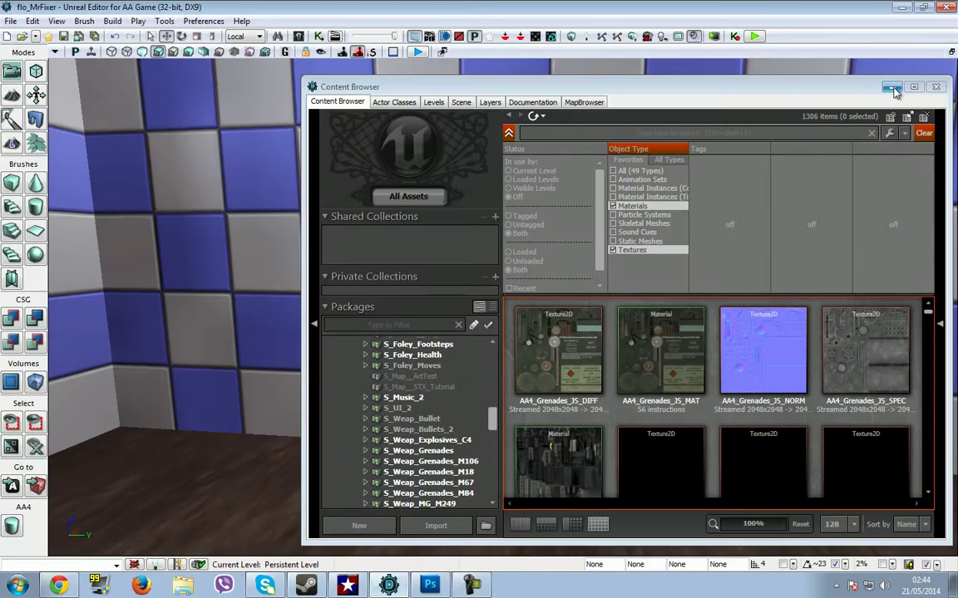
{"action": "left_click", "coordinate": [890, 87]}
{"action": "right_click_drag", "start_coordinate": [454, 267], "coordinate": [514, 295]}
{"action": "key", "text": "w"}
{"action": "key", "text": "a"}
{"action": "key", "text": "w"}
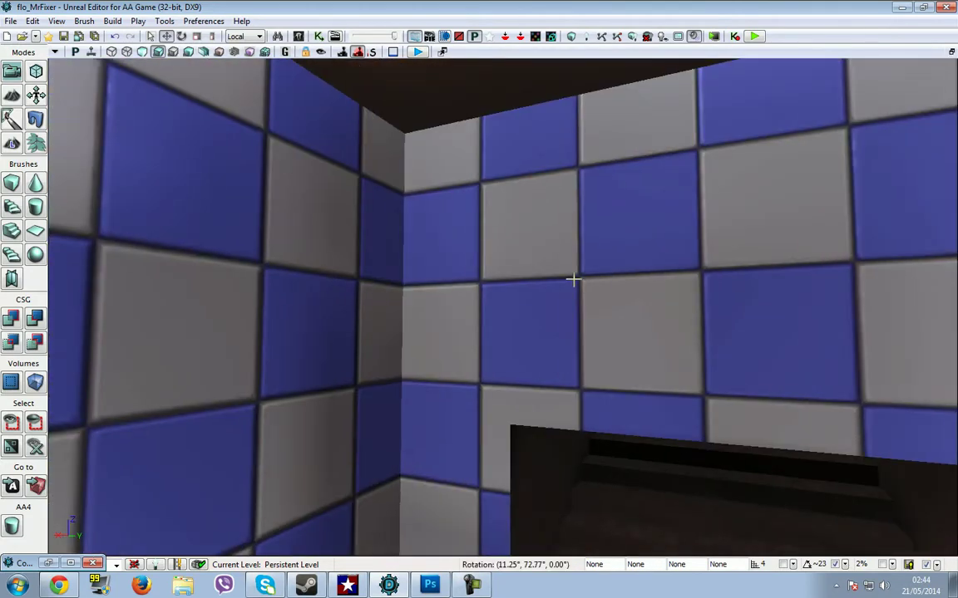
{"action": "right_click_drag", "start_coordinate": [572, 281], "coordinate": [871, 298]}
Step: Switch to Chrome and run a Google image search for "wallpaper texture"
{"action": "left_click", "coordinate": [62, 589]}
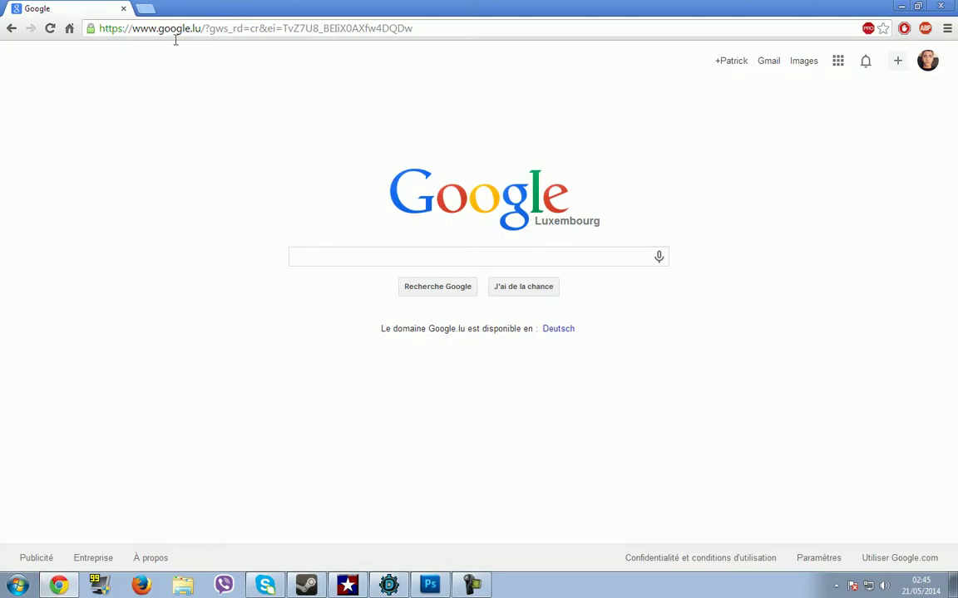
{"action": "left_click", "coordinate": [363, 258]}
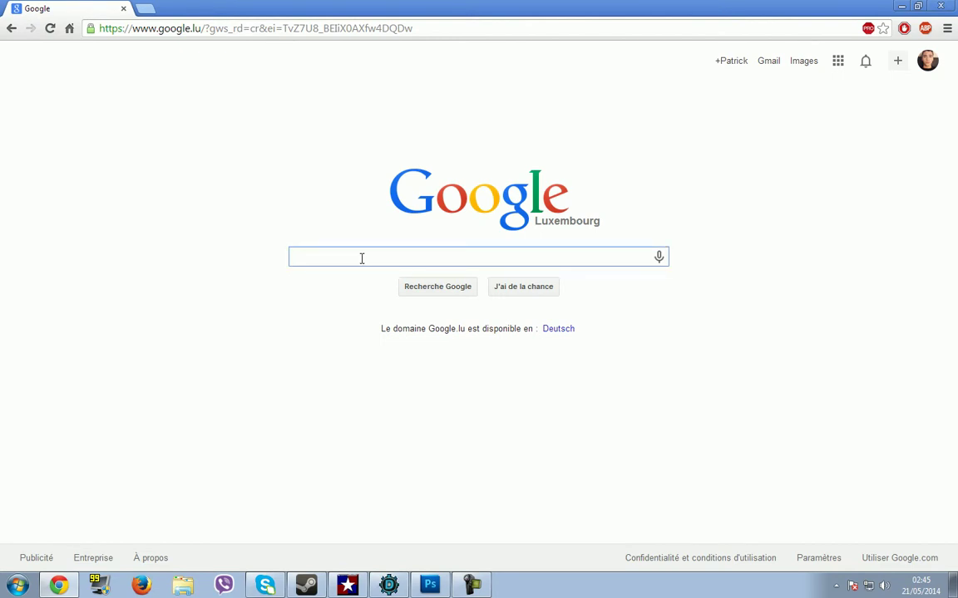
{"action": "type", "text": "wa"}
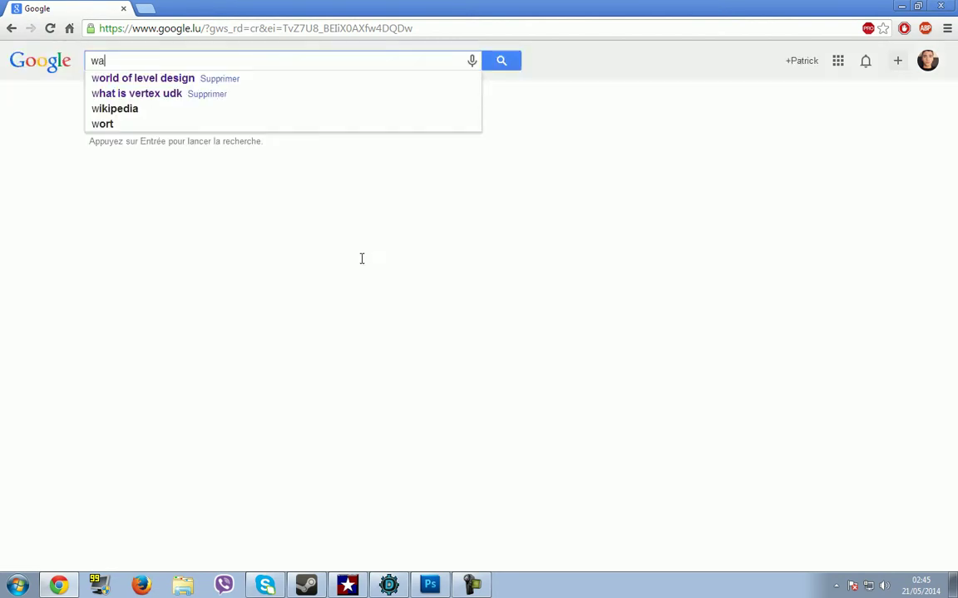
{"action": "type", "text": "llpaper"}
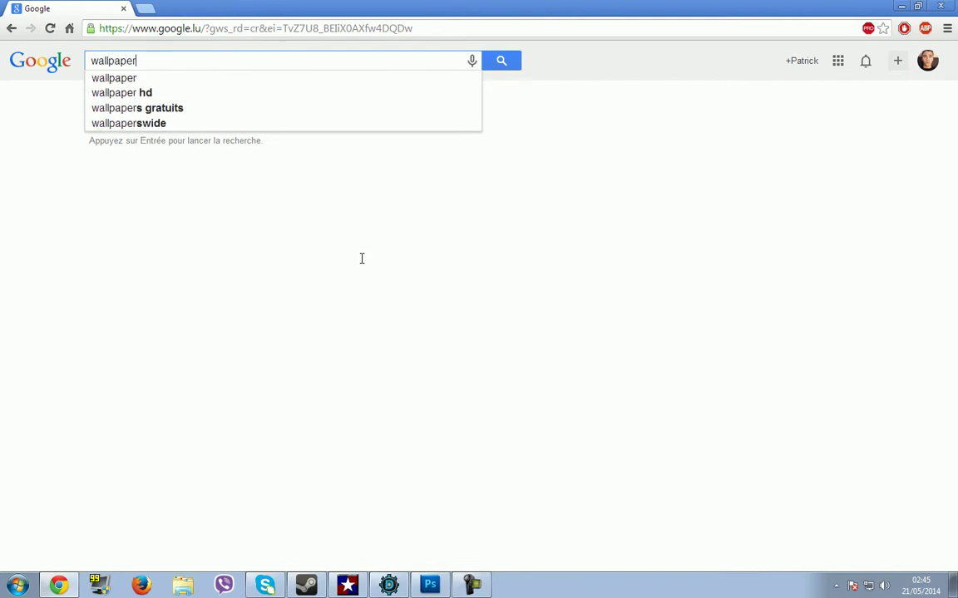
{"action": "type", "text": " texture"}
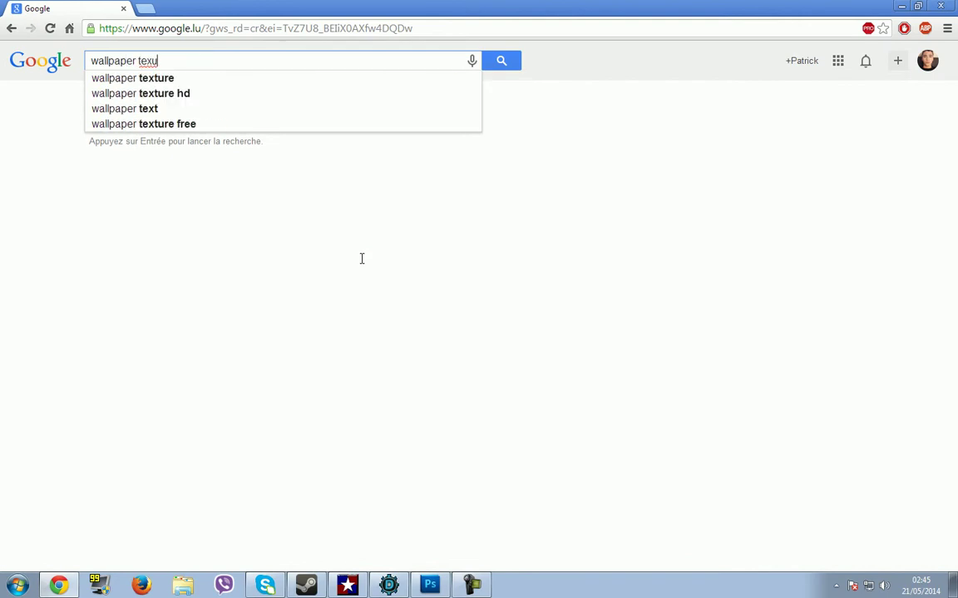
{"action": "key", "text": "Return"}
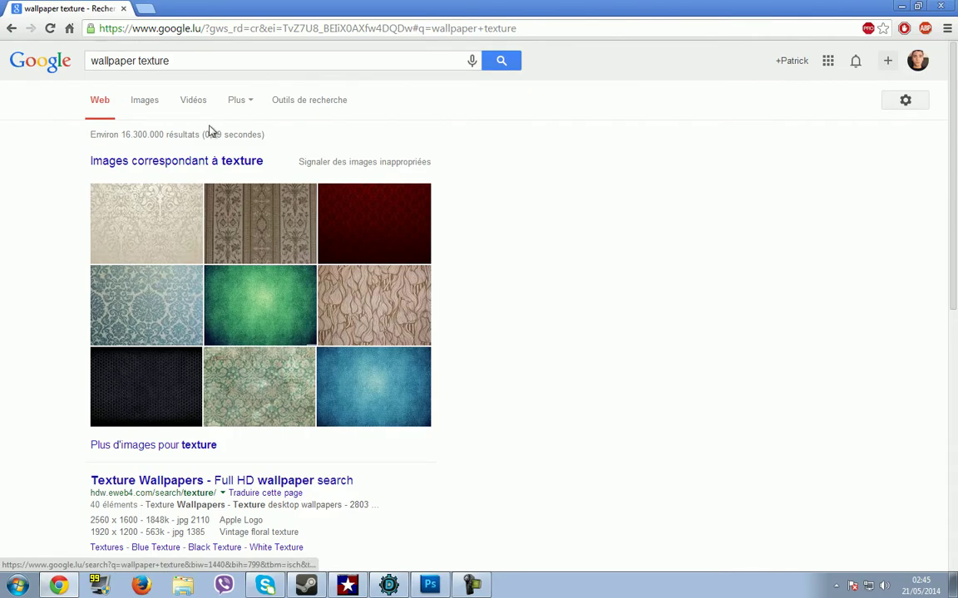
{"action": "left_click", "coordinate": [145, 101]}
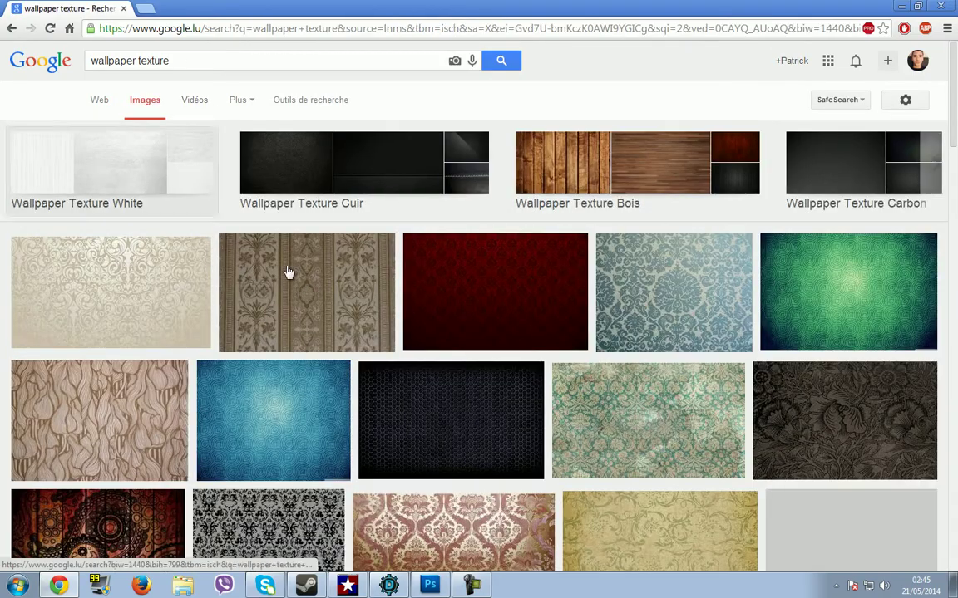
Step: Browse the wallpaper results, preview the leafy wallpaper texture, check its resolution and close the preview
{"action": "scroll", "coordinate": [301, 317], "scroll_direction": "down", "scroll_amount": 3}
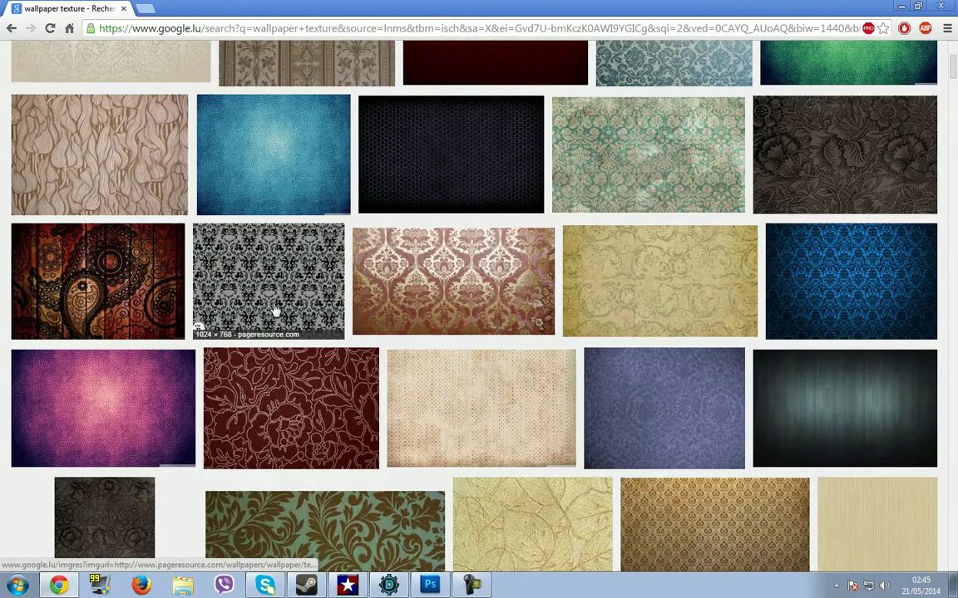
{"action": "scroll", "coordinate": [289, 311], "scroll_direction": "up", "scroll_amount": 2}
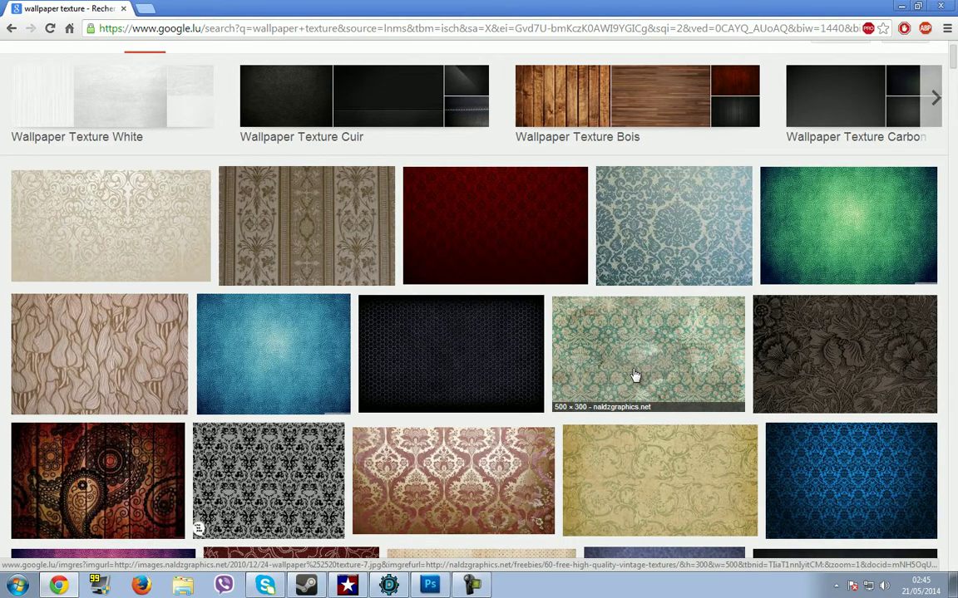
{"action": "scroll", "coordinate": [627, 375], "scroll_direction": "down", "scroll_amount": 1}
{"action": "scroll", "coordinate": [338, 345], "scroll_direction": "down", "scroll_amount": 4}
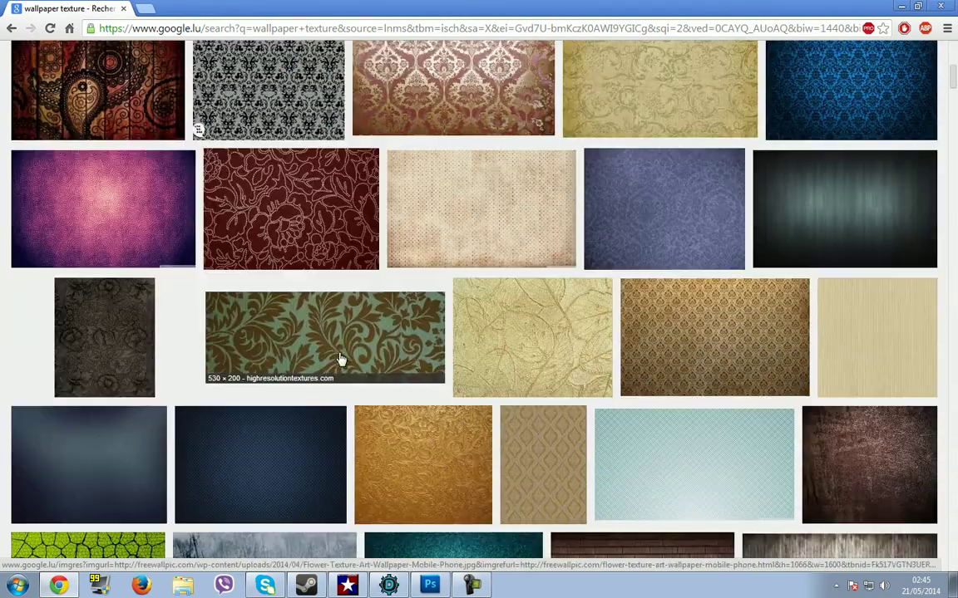
{"action": "scroll", "coordinate": [333, 218], "scroll_direction": "down", "scroll_amount": 1}
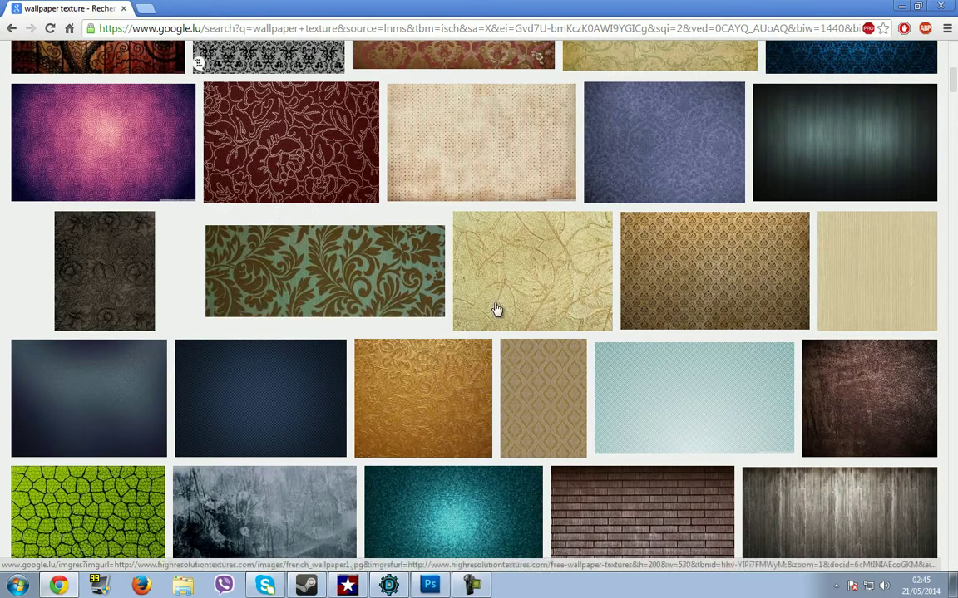
{"action": "left_click", "coordinate": [540, 267]}
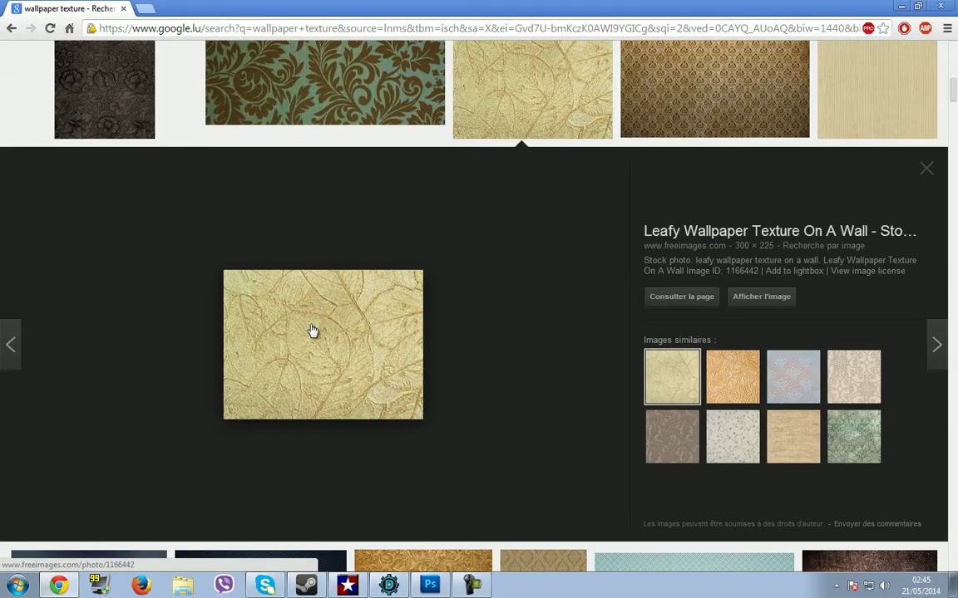
{"action": "left_click_drag", "start_coordinate": [777, 252], "coordinate": [742, 252]}
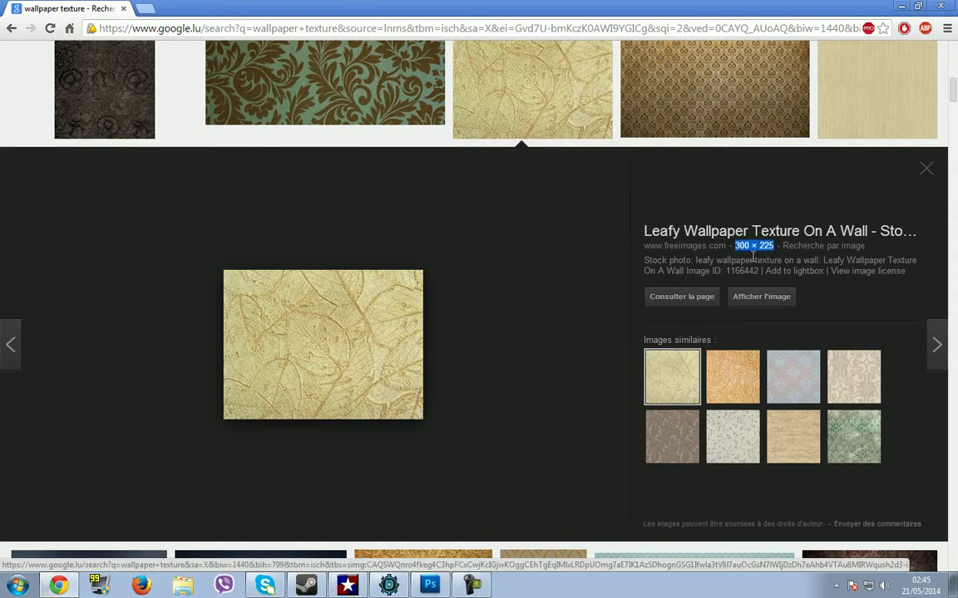
{"action": "left_click", "coordinate": [924, 175]}
Step: Look further down the results, preview the Brown Hotel Wallpaper Texture image and close its preview
{"action": "scroll", "coordinate": [620, 305], "scroll_direction": "down", "scroll_amount": 2}
{"action": "scroll", "coordinate": [619, 306], "scroll_direction": "down", "scroll_amount": 1}
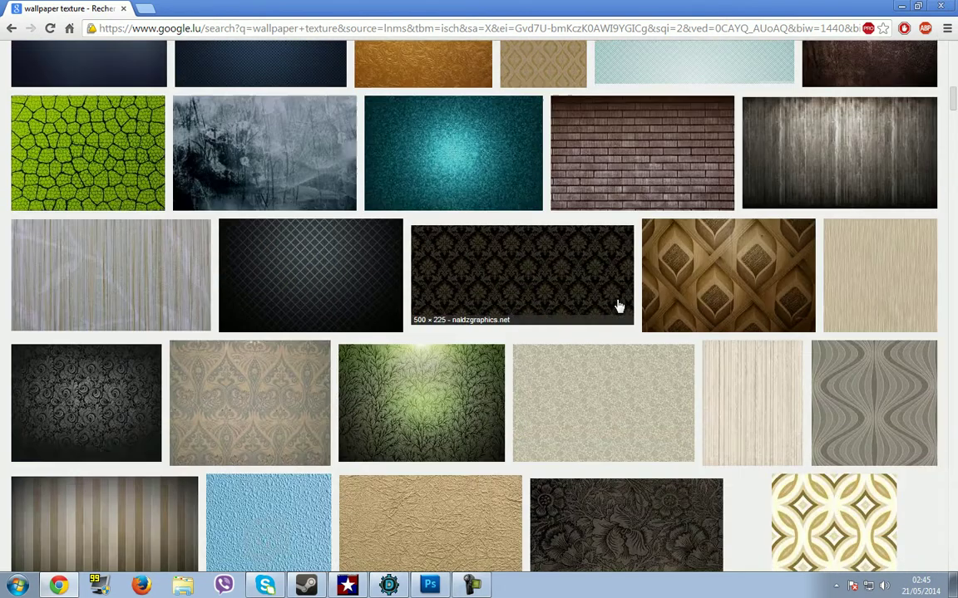
{"action": "scroll", "coordinate": [498, 314], "scroll_direction": "down", "scroll_amount": 4}
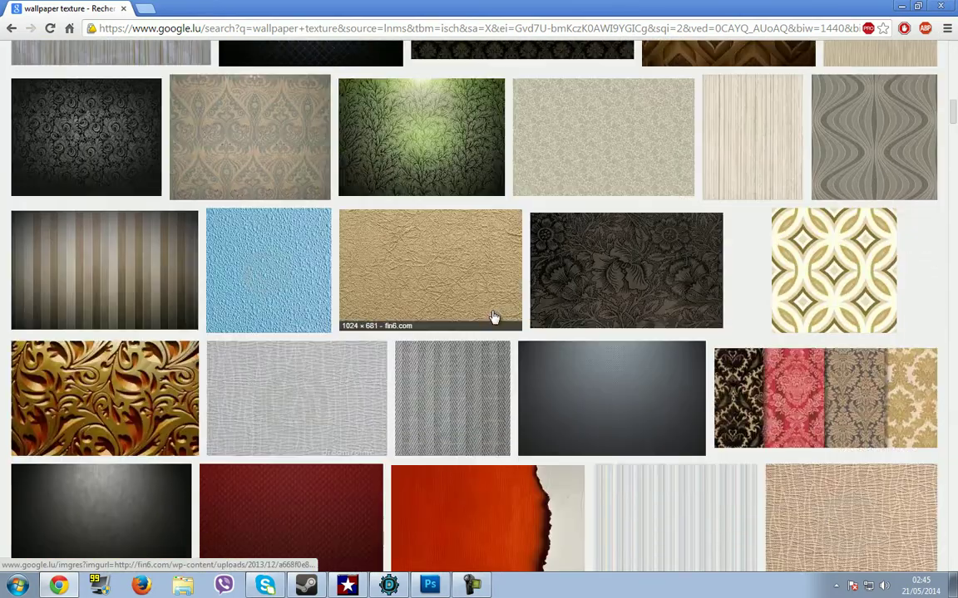
{"action": "scroll", "coordinate": [350, 239], "scroll_direction": "down", "scroll_amount": 4}
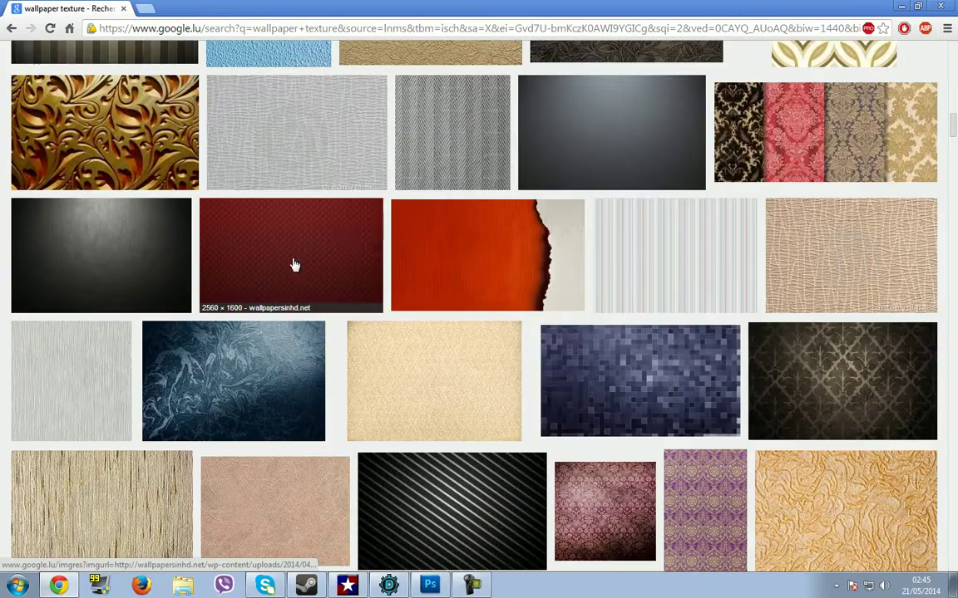
{"action": "scroll", "coordinate": [295, 259], "scroll_direction": "down", "scroll_amount": 3}
{"action": "scroll", "coordinate": [332, 308], "scroll_direction": "down", "scroll_amount": 1}
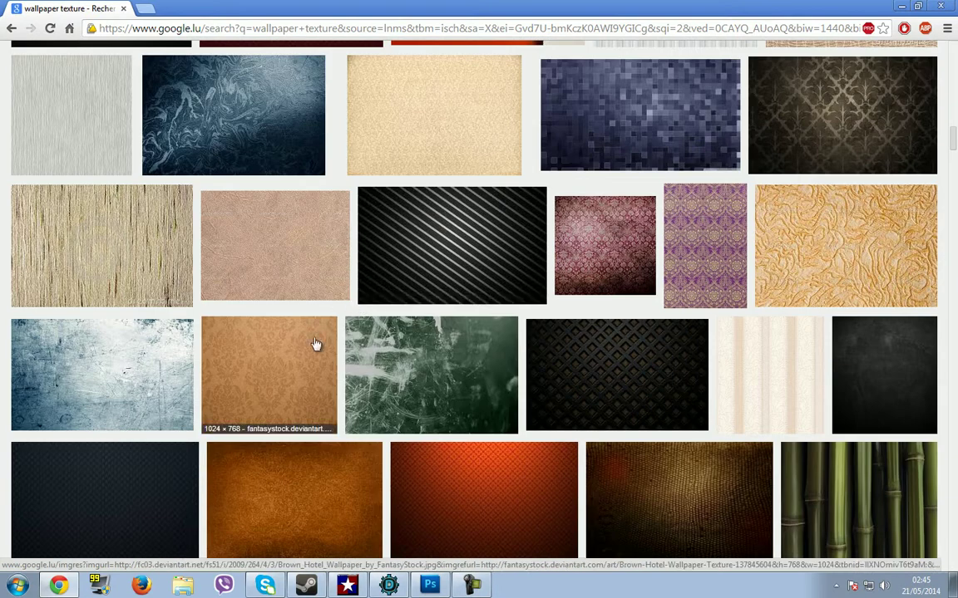
{"action": "left_click", "coordinate": [306, 335]}
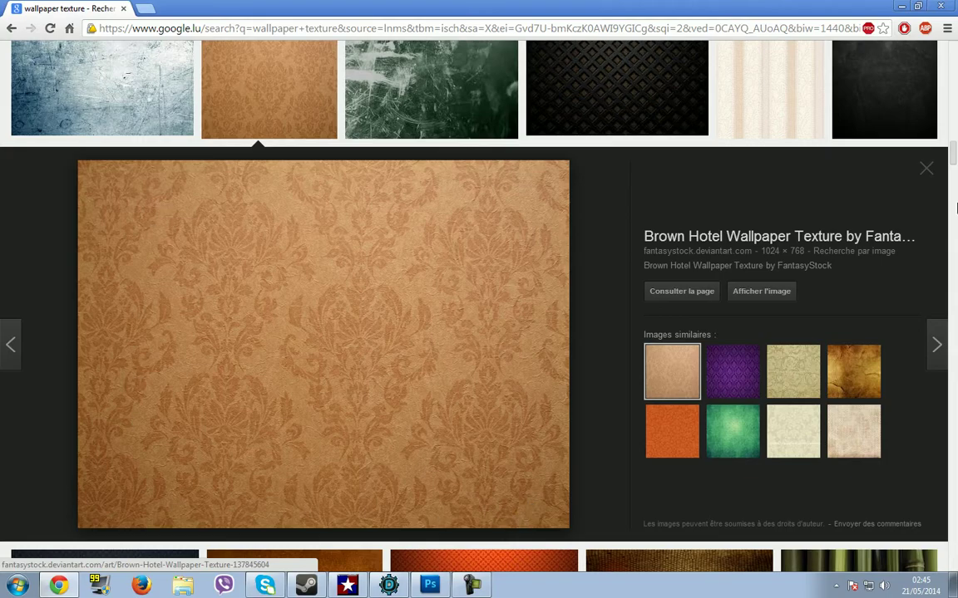
{"action": "left_click", "coordinate": [925, 181]}
Step: Continue through the results, preview the retro seamless circle pattern wallpaper and close its preview
{"action": "scroll", "coordinate": [579, 261], "scroll_direction": "down", "scroll_amount": 2}
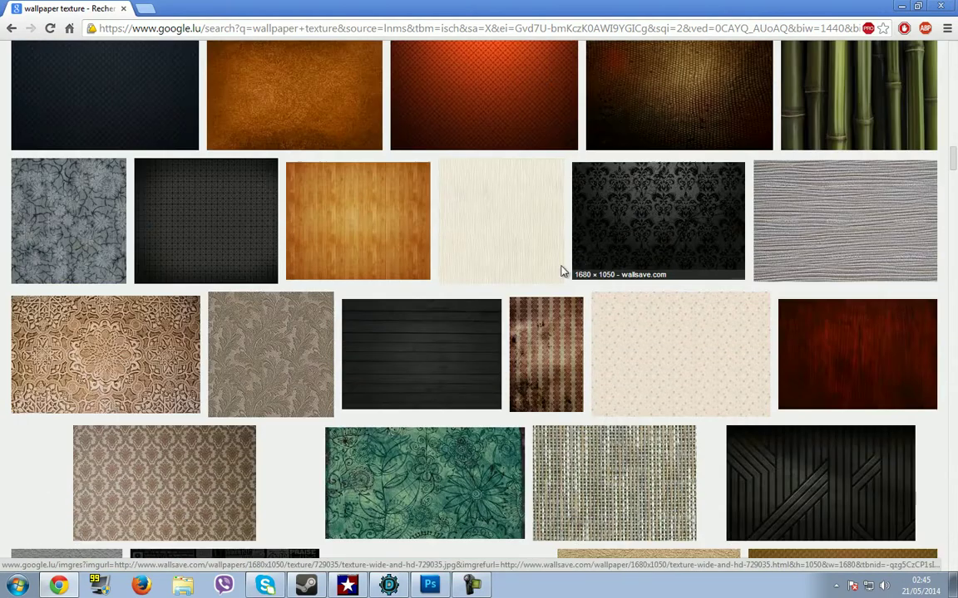
{"action": "scroll", "coordinate": [263, 299], "scroll_direction": "down", "scroll_amount": 7}
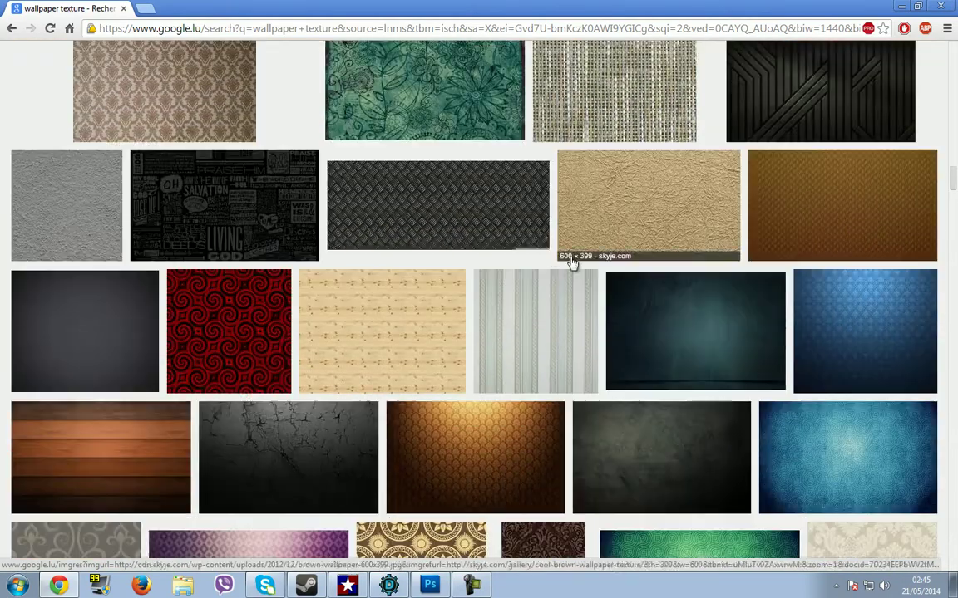
{"action": "scroll", "coordinate": [647, 125], "scroll_direction": "down", "scroll_amount": 3}
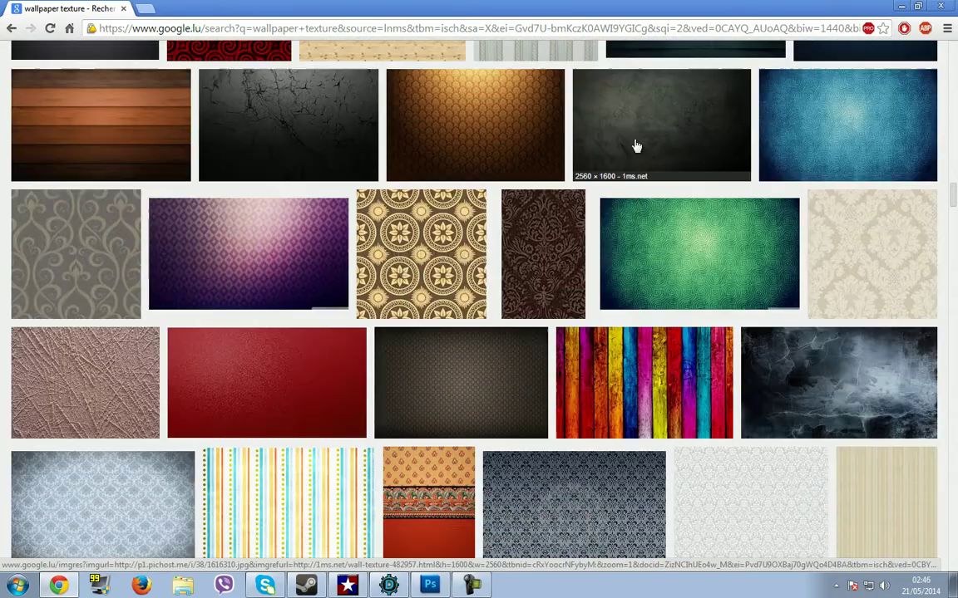
{"action": "scroll", "coordinate": [530, 165], "scroll_direction": "down", "scroll_amount": 2}
{"action": "scroll", "coordinate": [530, 166], "scroll_direction": "down", "scroll_amount": 2}
{"action": "scroll", "coordinate": [523, 171], "scroll_direction": "down", "scroll_amount": 1}
{"action": "scroll", "coordinate": [524, 168], "scroll_direction": "up", "scroll_amount": 5}
{"action": "left_click", "coordinate": [434, 198]}
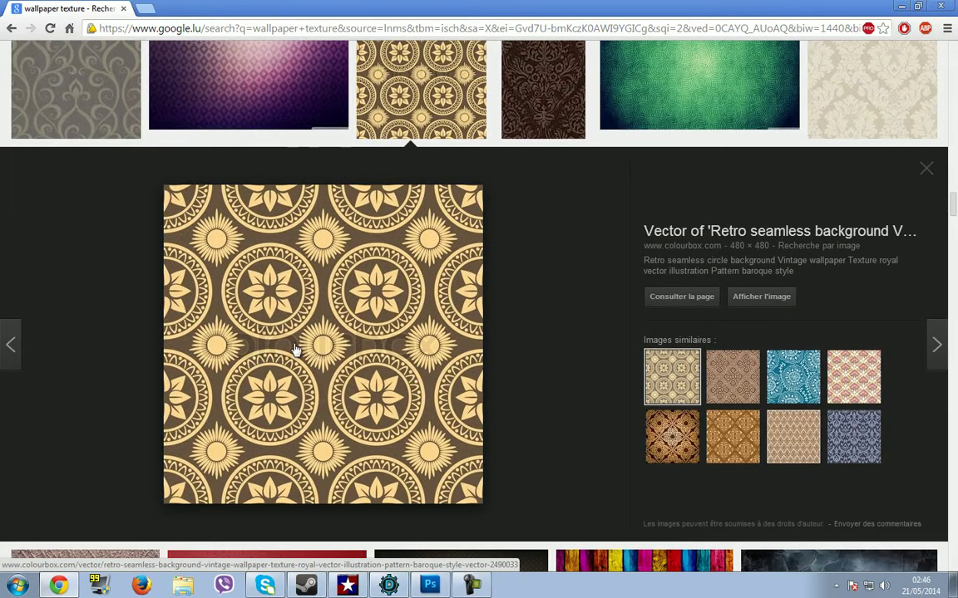
{"action": "left_click", "coordinate": [928, 175]}
Step: Open the gold embossed White Gold Safari wallpaper image at full size and save it as a JPEG in the Pictures library
{"action": "scroll", "coordinate": [752, 205], "scroll_direction": "down", "scroll_amount": 7}
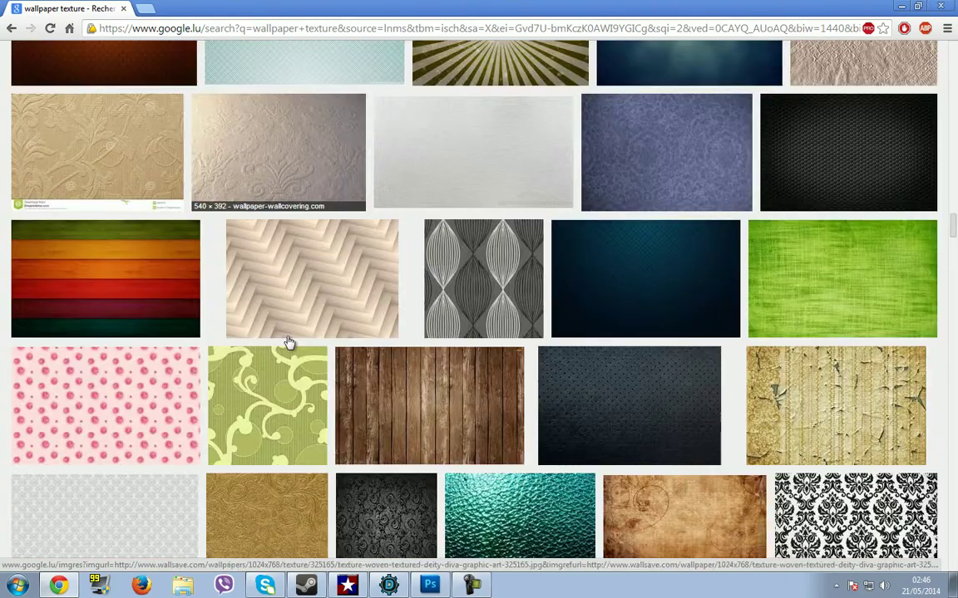
{"action": "scroll", "coordinate": [287, 345], "scroll_direction": "down", "scroll_amount": 3}
{"action": "left_click", "coordinate": [267, 353]}
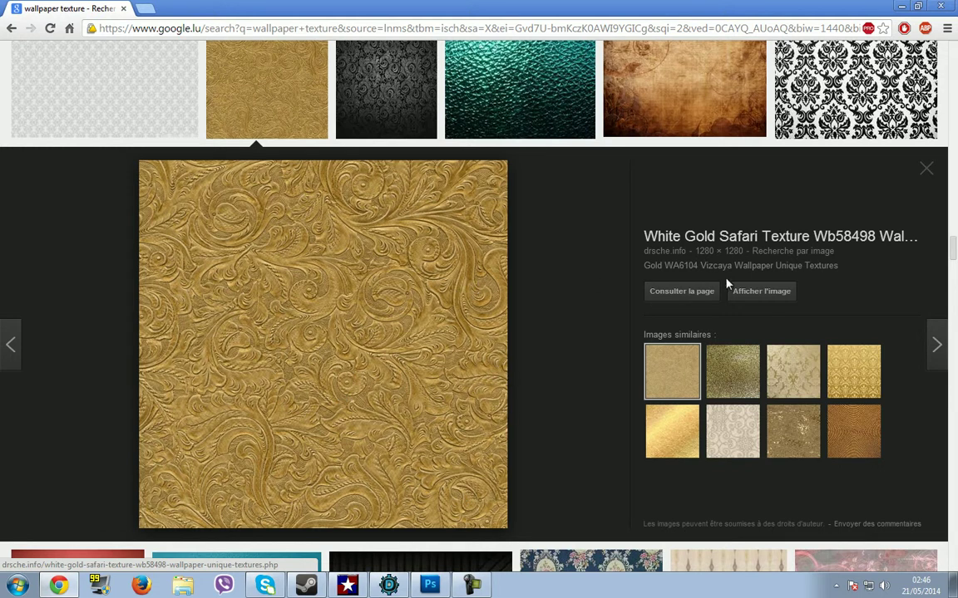
{"action": "left_click", "coordinate": [763, 291]}
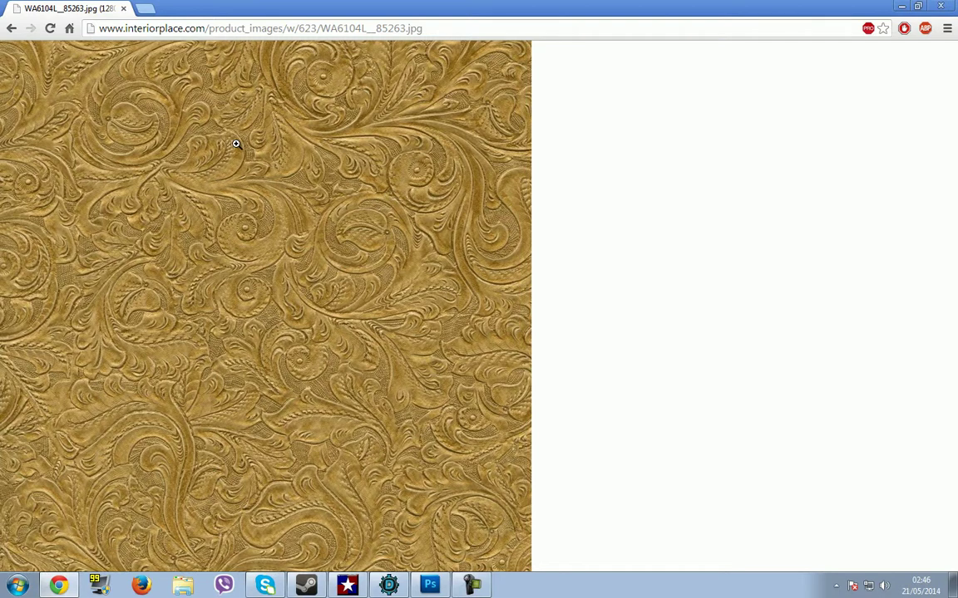
{"action": "right_click", "coordinate": [242, 148]}
{"action": "left_click", "coordinate": [259, 157]}
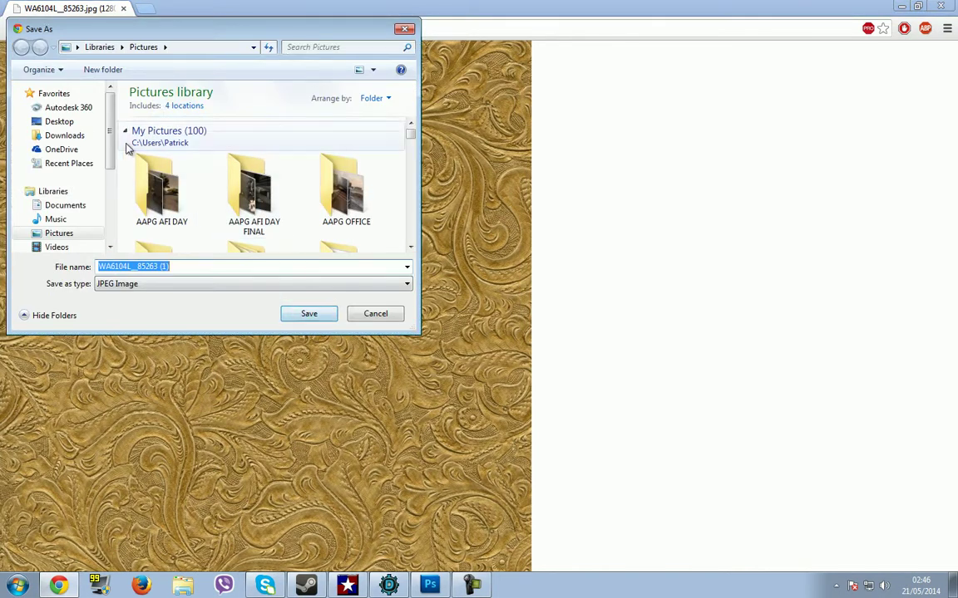
{"action": "left_click", "coordinate": [313, 316]}
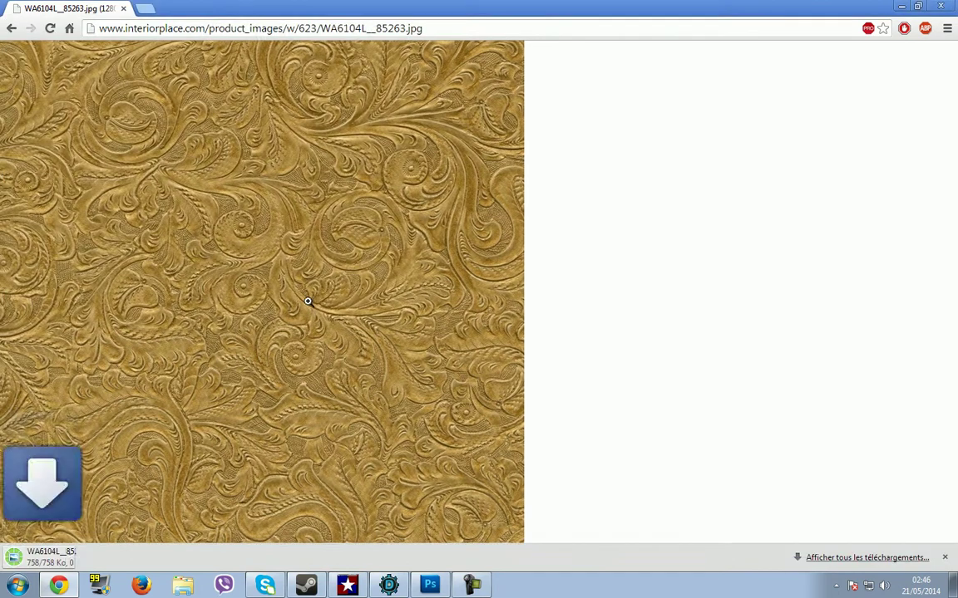
Step: Switch to Photoshop, start opening an existing file and go to the Pictures library
{"action": "left_click", "coordinate": [430, 586]}
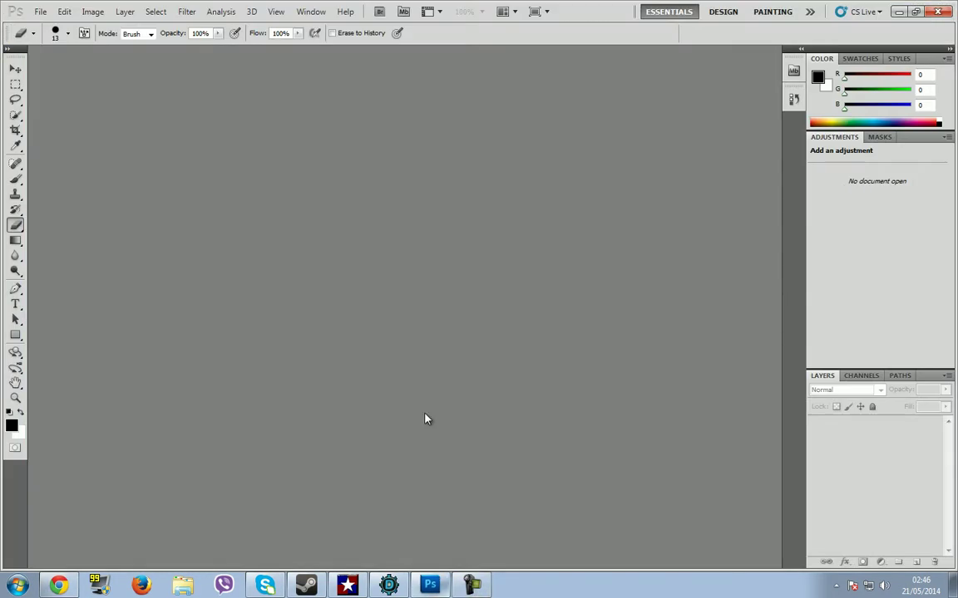
{"action": "left_click", "coordinate": [42, 12]}
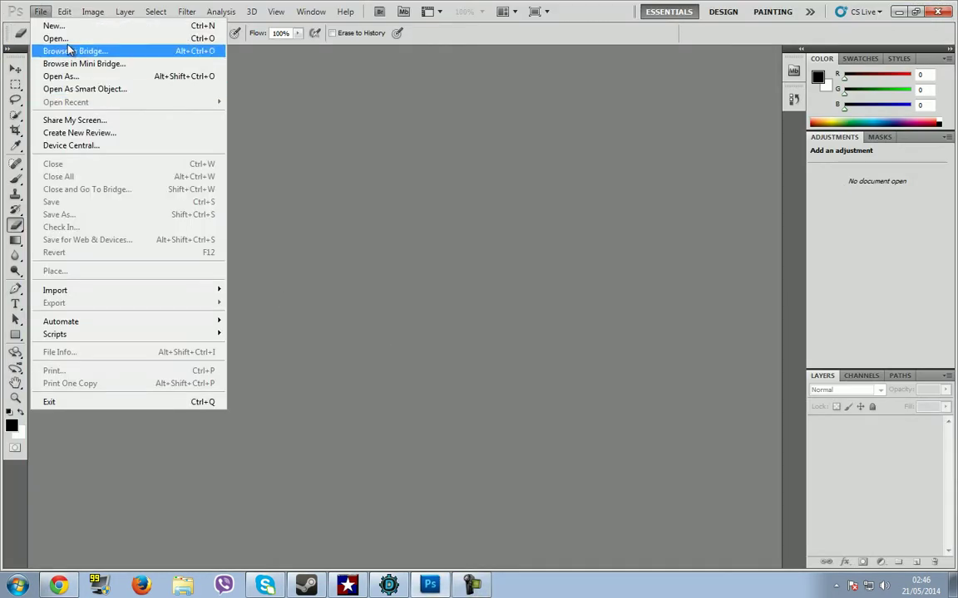
{"action": "left_click", "coordinate": [67, 42]}
{"action": "left_click", "coordinate": [330, 244]}
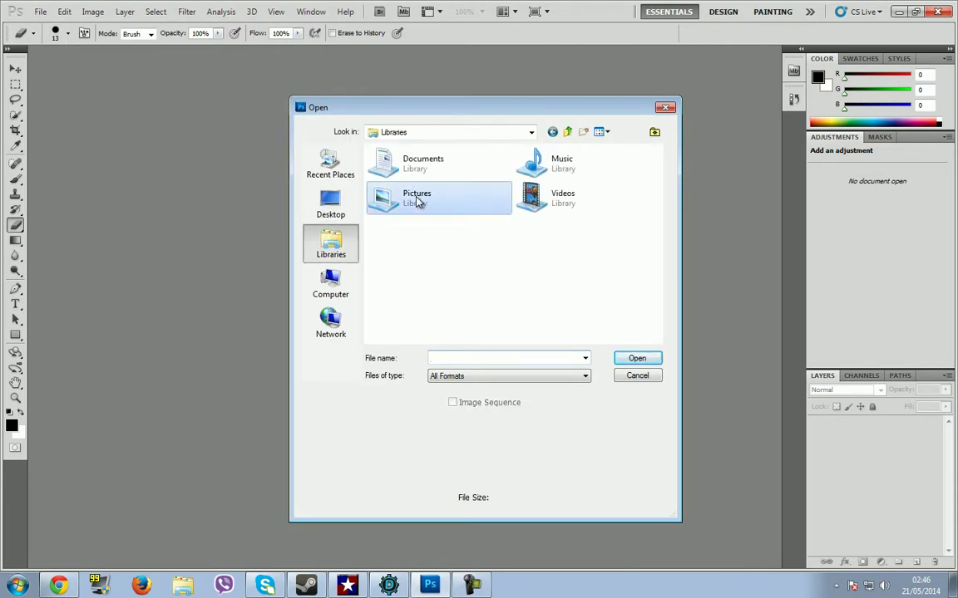
{"action": "double_click", "coordinate": [415, 202]}
Step: Find the saved gold wallpaper image WA6104L__85263 (1) in the Pictures library and open it
{"action": "scroll", "coordinate": [545, 241], "scroll_direction": "down", "scroll_amount": 5}
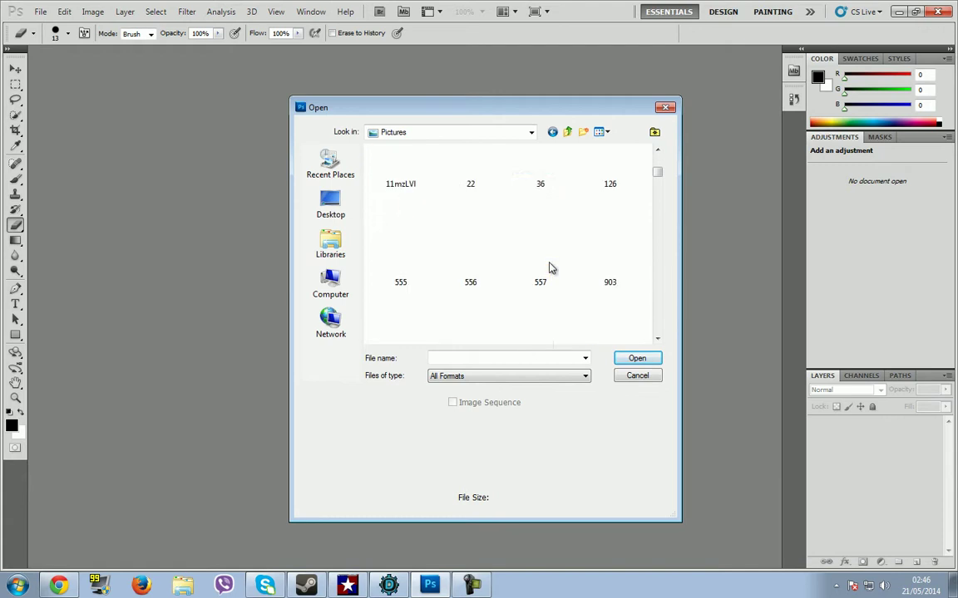
{"action": "scroll", "coordinate": [548, 268], "scroll_direction": "up", "scroll_amount": 5}
{"action": "scroll", "coordinate": [545, 270], "scroll_direction": "down", "scroll_amount": 2}
{"action": "scroll", "coordinate": [532, 279], "scroll_direction": "up", "scroll_amount": 2}
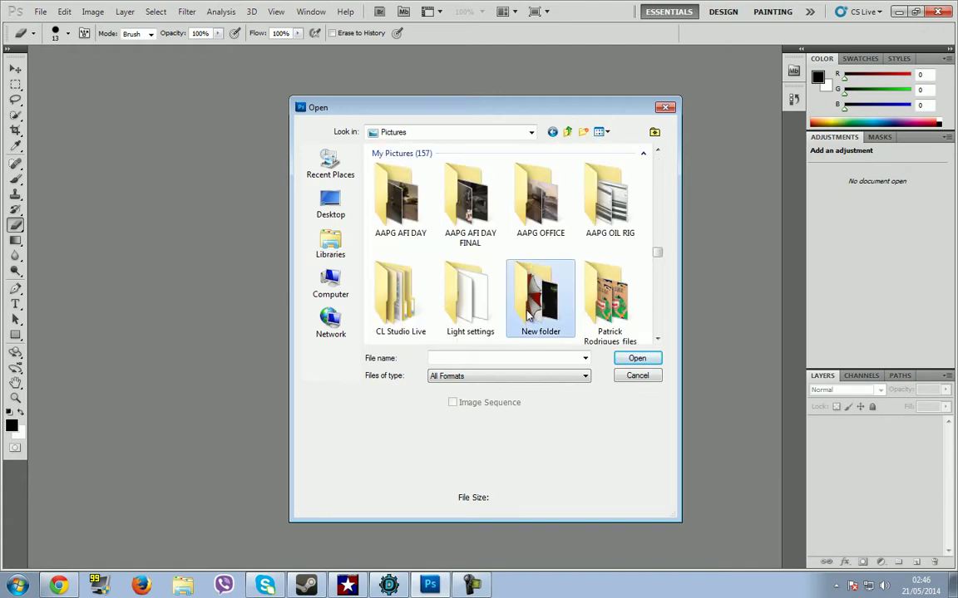
{"action": "key", "text": "w"}
{"action": "key", "text": "a"}
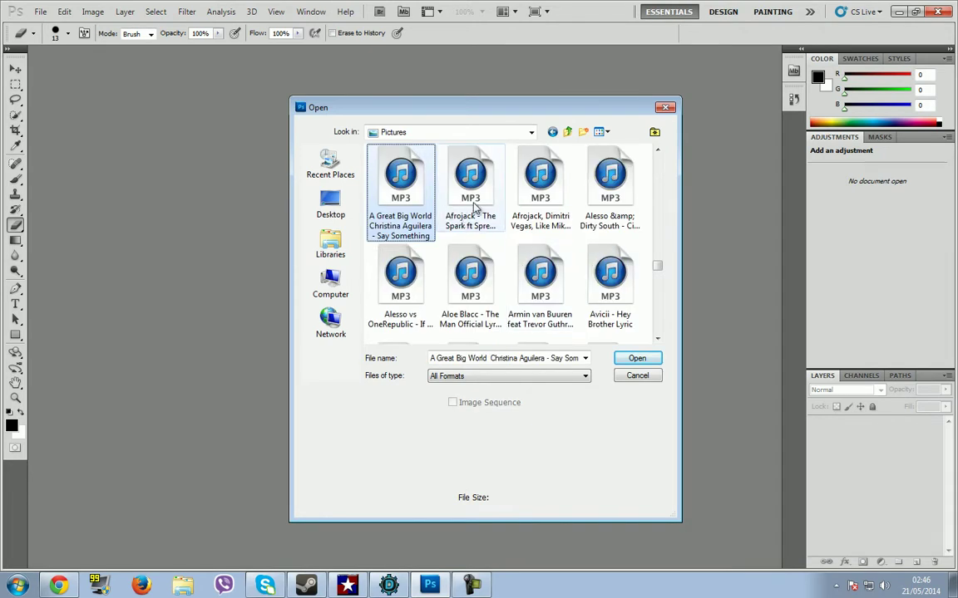
{"action": "left_click", "coordinate": [466, 223]}
{"action": "scroll", "coordinate": [490, 233], "scroll_direction": "down", "scroll_amount": 5}
{"action": "left_click", "coordinate": [474, 287]}
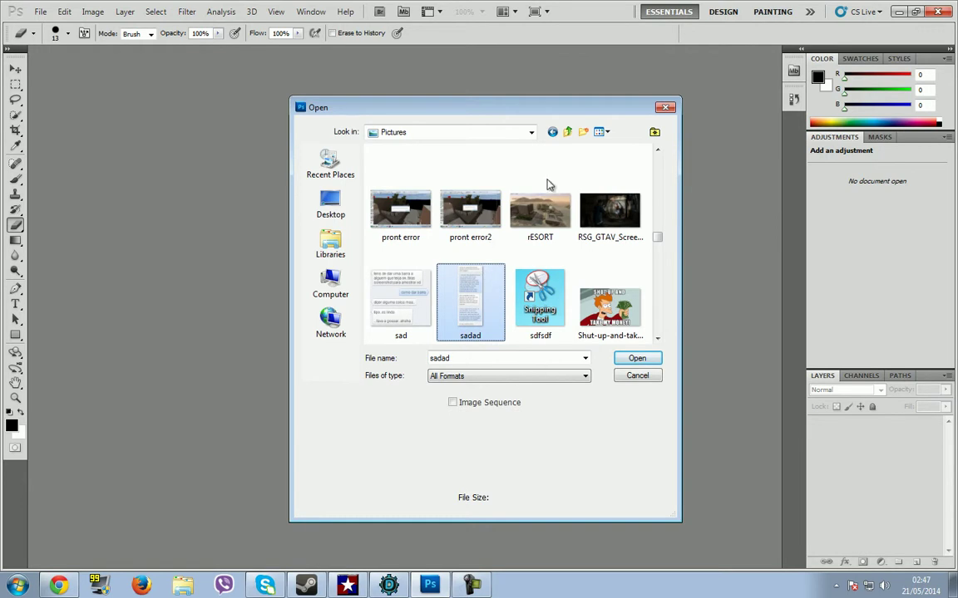
{"action": "scroll", "coordinate": [661, 238], "scroll_direction": "down", "scroll_amount": 3}
{"action": "left_click", "coordinate": [470, 183]}
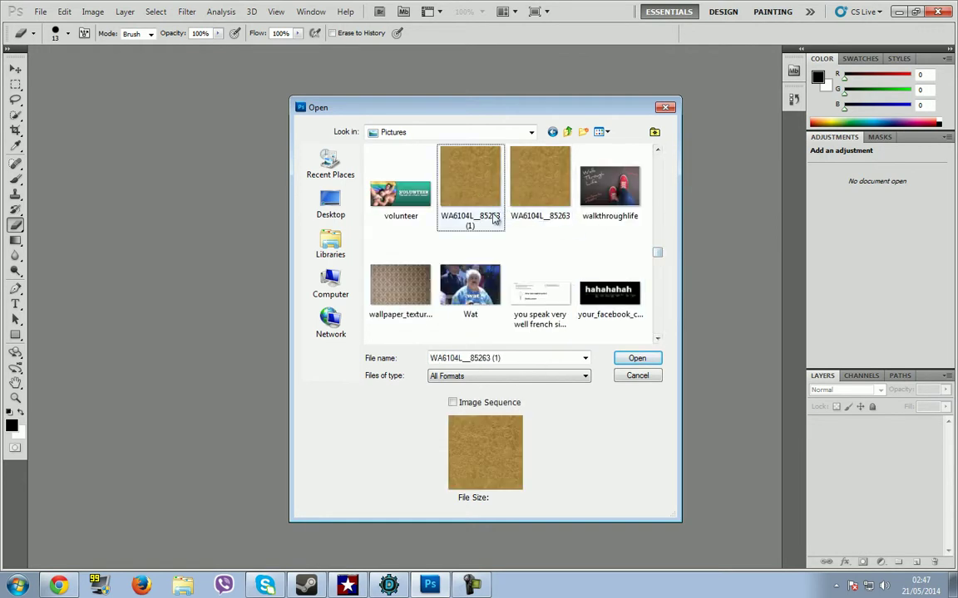
{"action": "left_click", "coordinate": [636, 359]}
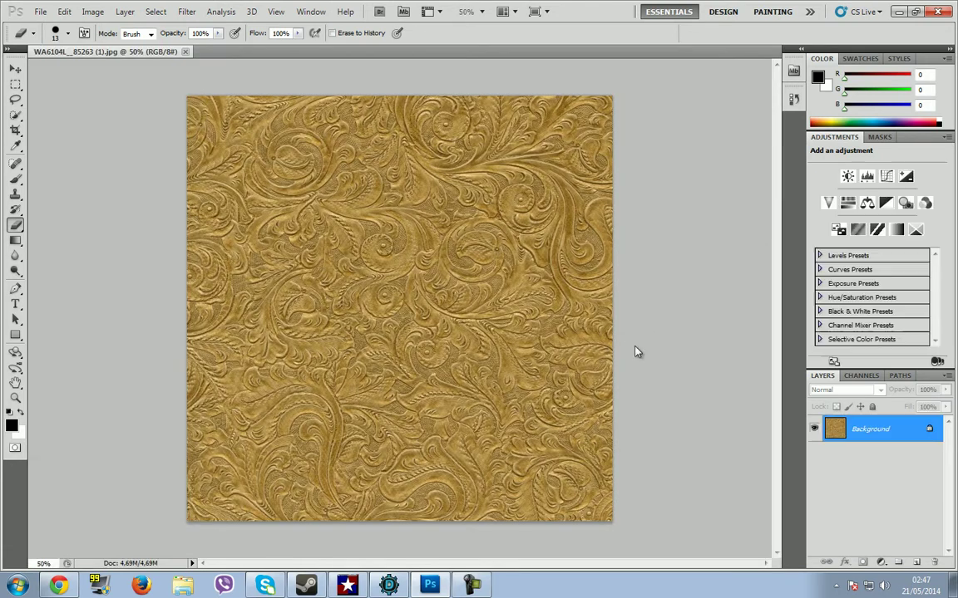
Step: Start saving the wallpaper image under a new file and choose the Targa format
{"action": "left_click", "coordinate": [40, 11]}
{"action": "left_click", "coordinate": [58, 214]}
{"action": "left_click", "coordinate": [499, 358]}
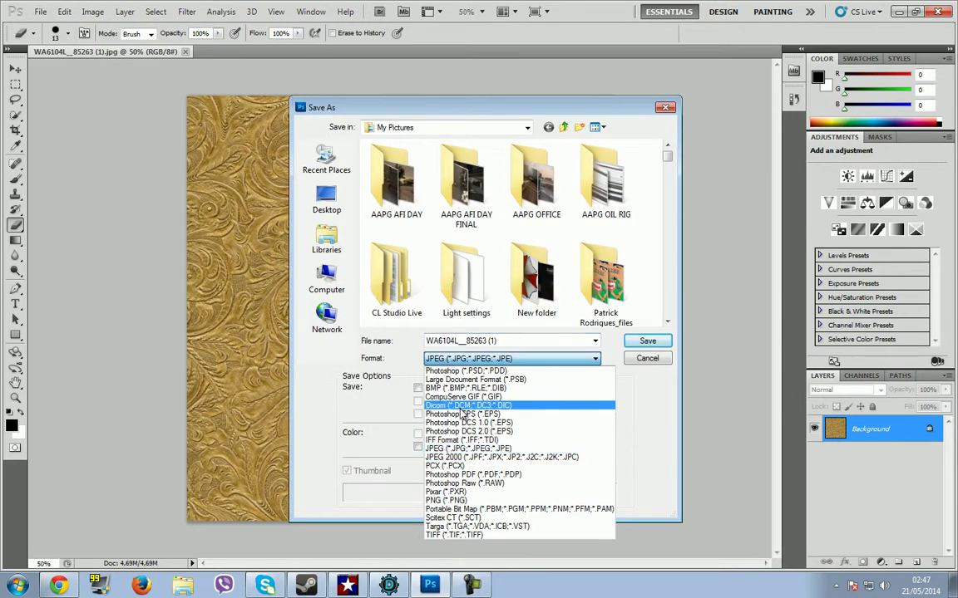
{"action": "left_click", "coordinate": [473, 528]}
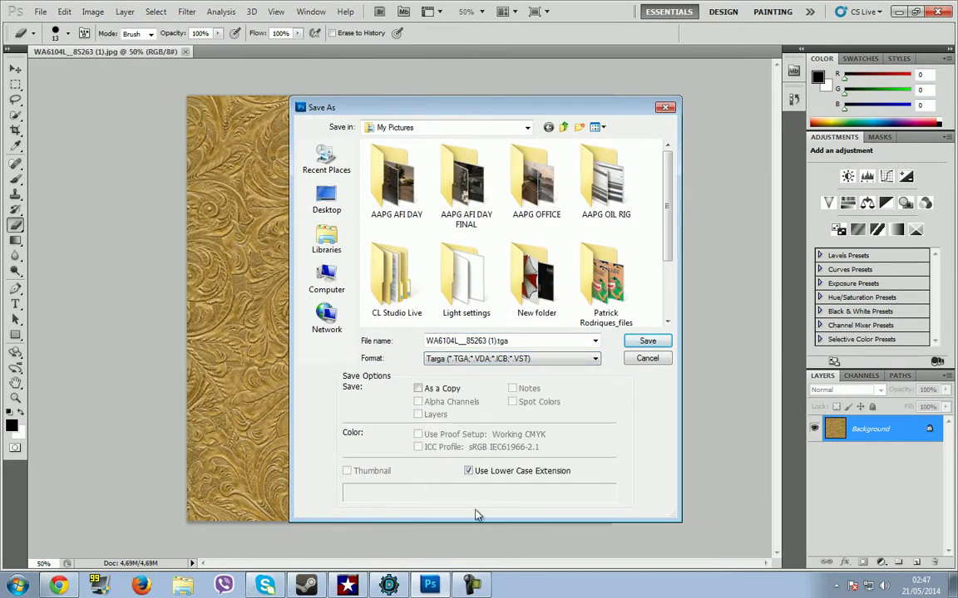
Step: Create a folder named Tutorial in the Documents library and open it as the save location
{"action": "left_click", "coordinate": [325, 237]}
{"action": "left_click", "coordinate": [527, 127]}
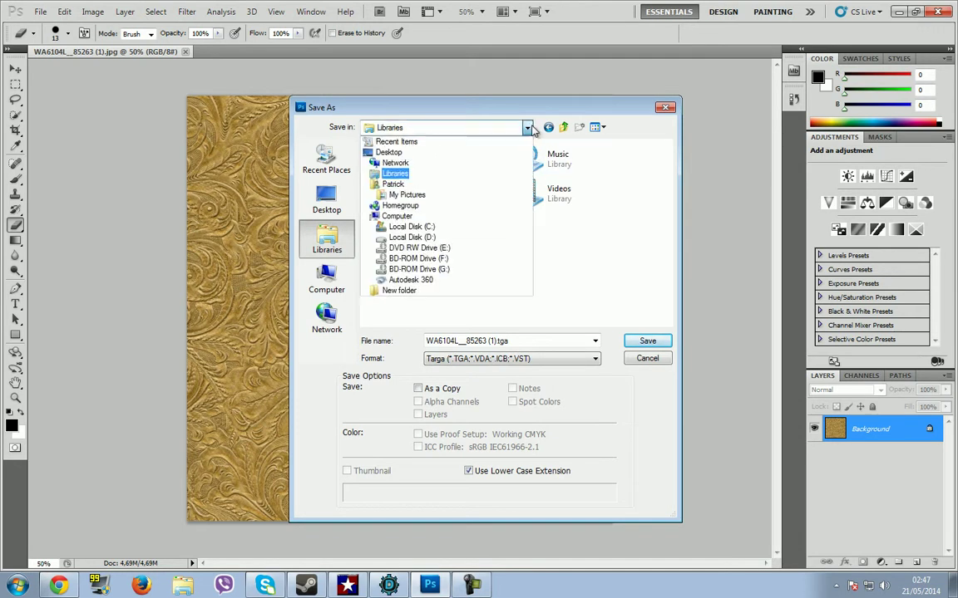
{"action": "left_click", "coordinate": [397, 173]}
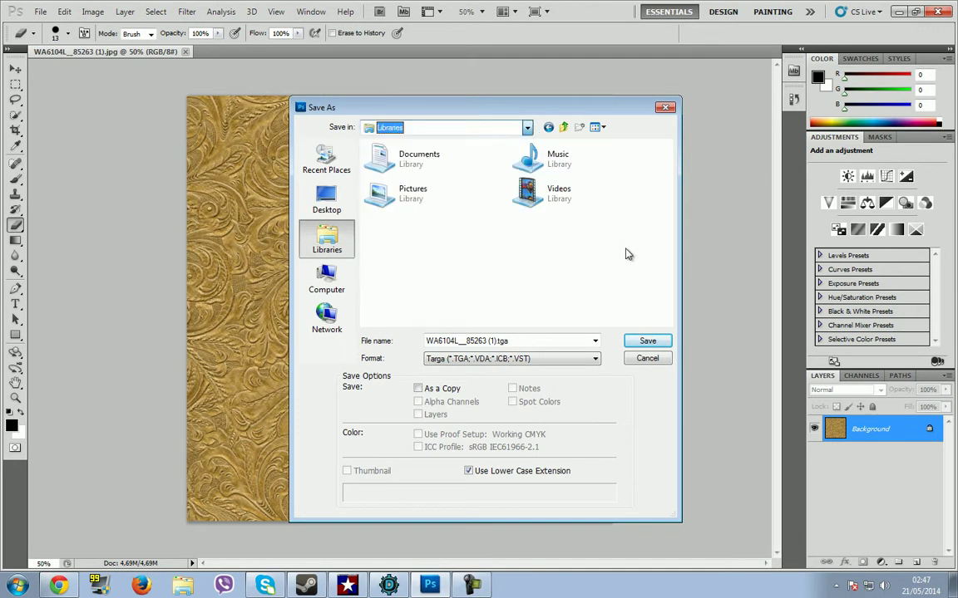
{"action": "double_click", "coordinate": [409, 170]}
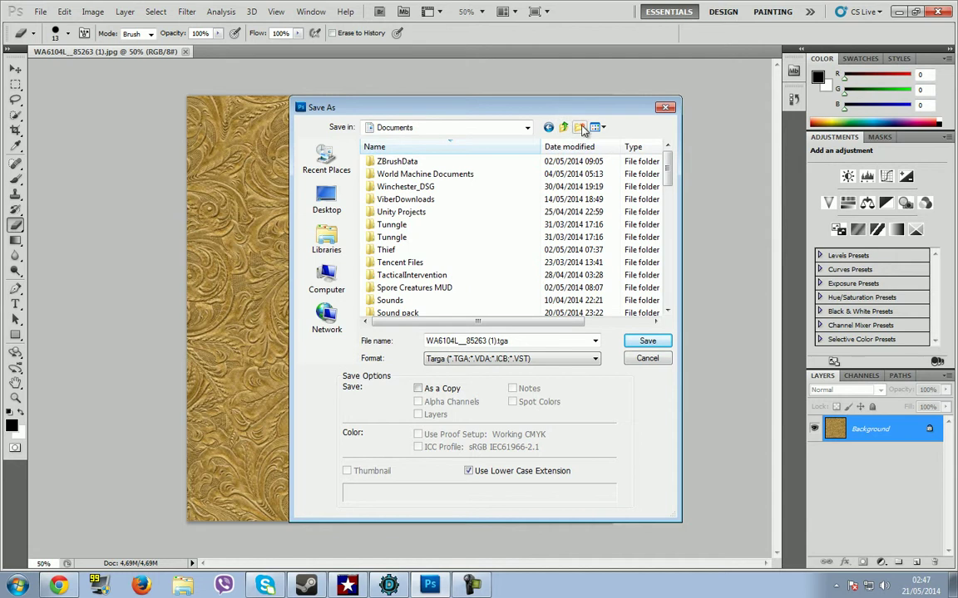
{"action": "left_click", "coordinate": [579, 127]}
{"action": "type", "text": "Tut"}
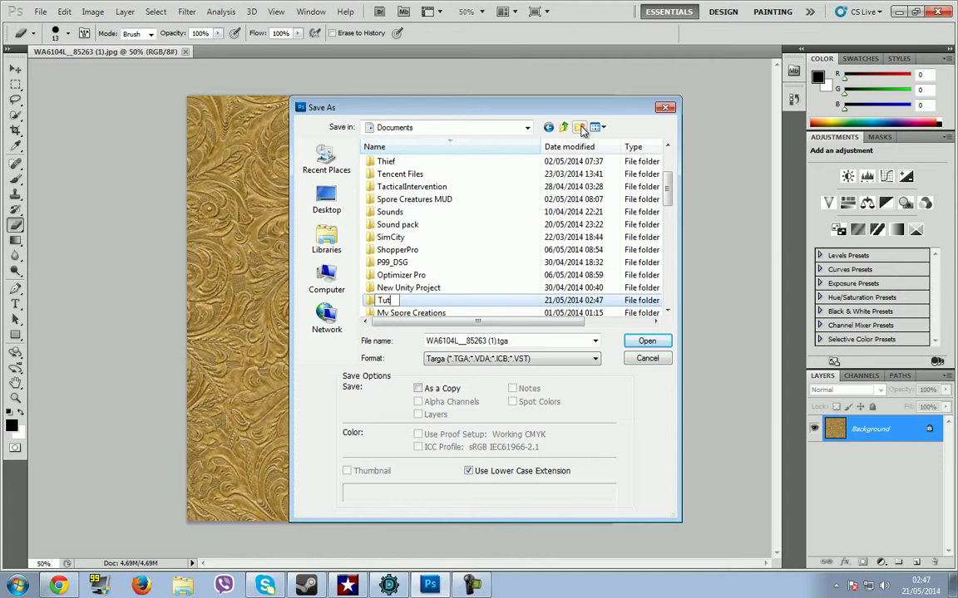
{"action": "type", "text": "orial"}
{"action": "key", "text": "Return"}
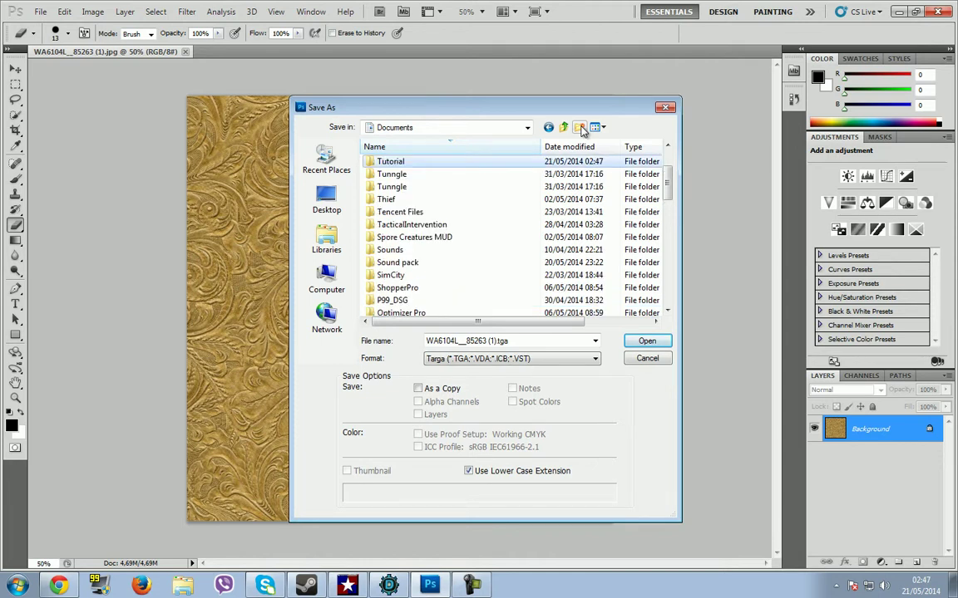
{"action": "double_click", "coordinate": [439, 161]}
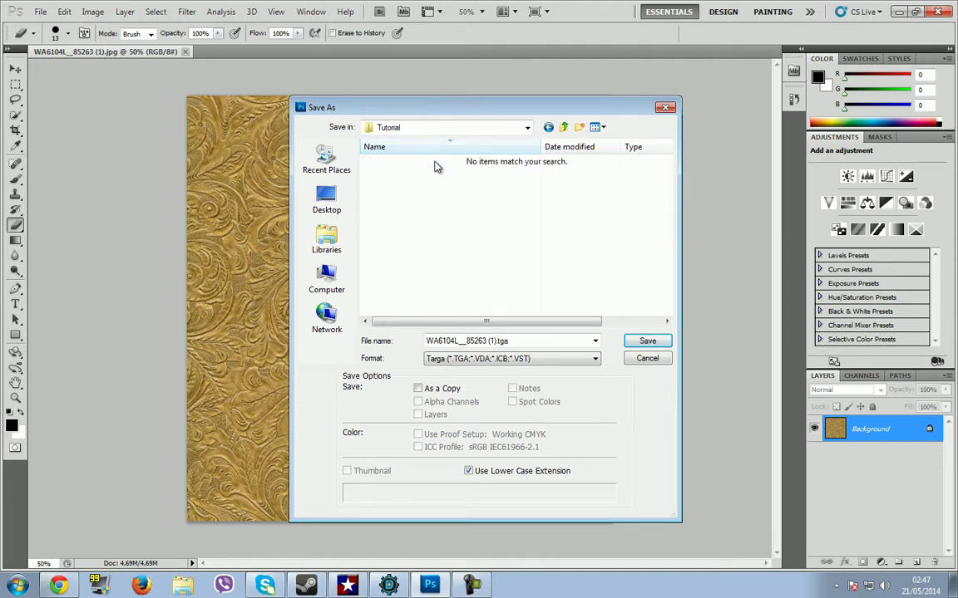
Step: Name the file WALLTEXTURE.tga and save it, accepting the Targa options
{"action": "left_click", "coordinate": [496, 342]}
{"action": "left_click", "coordinate": [497, 340]}
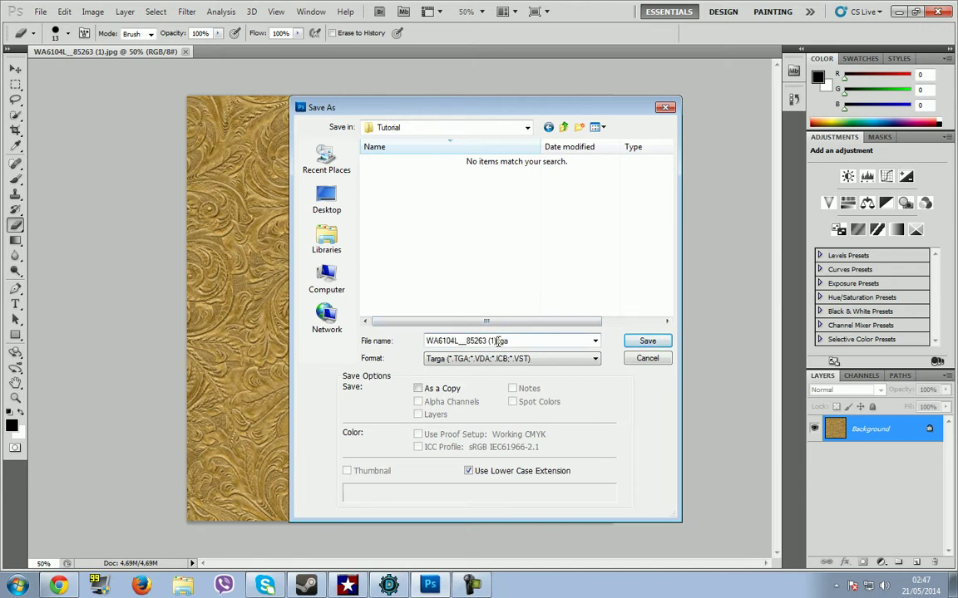
{"action": "left_click_drag", "start_coordinate": [497, 341], "coordinate": [361, 341]}
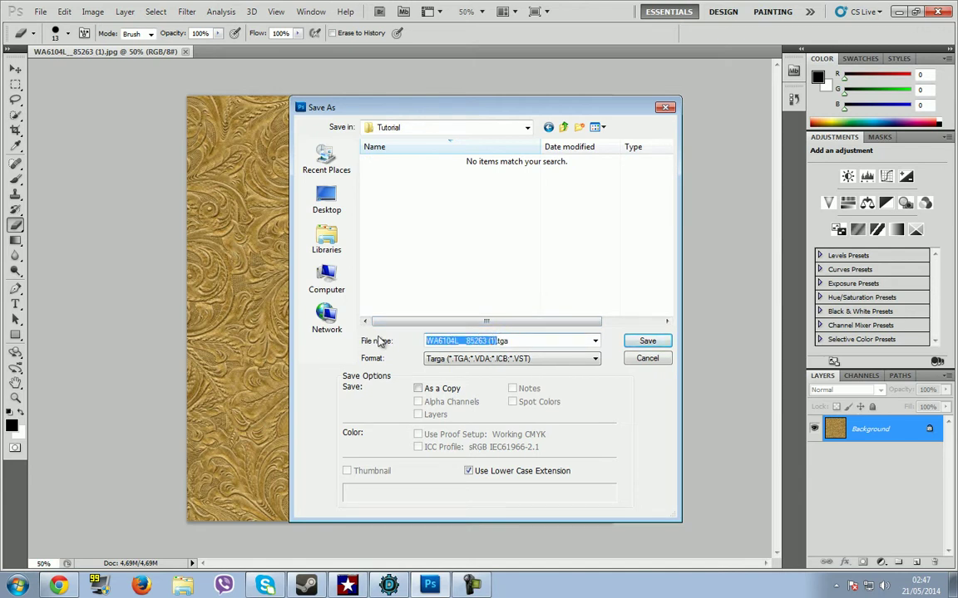
{"action": "type", "text": "WALLTEXTURE"}
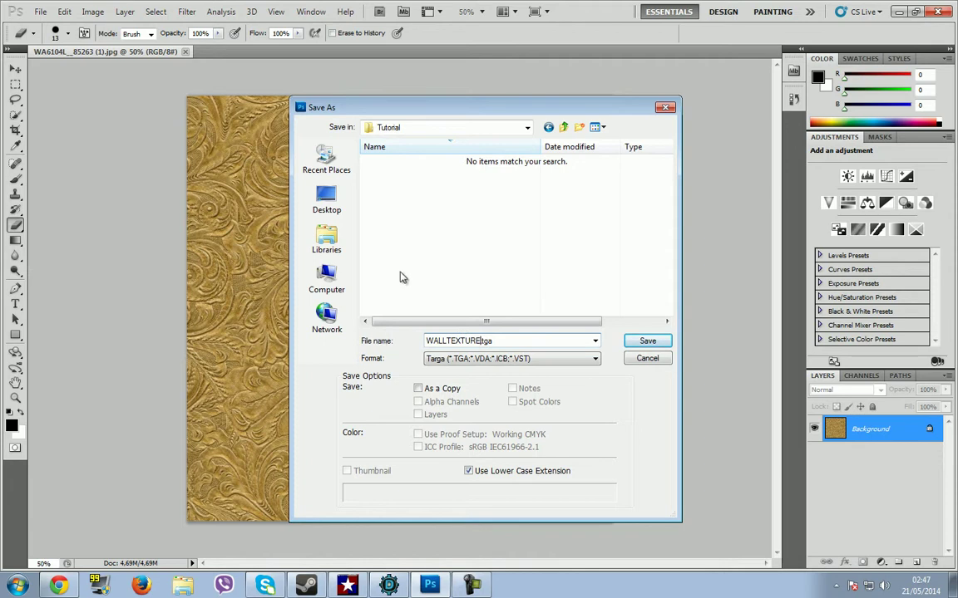
{"action": "key", "text": "Left"}
{"action": "key", "text": "Left"}
{"action": "key", "text": "Left"}
{"action": "key", "text": "Left"}
{"action": "key", "text": "Left"}
{"action": "key", "text": "Left"}
{"action": "key", "text": "Left"}
{"action": "key", "text": "Left"}
{"action": "key", "text": "Left"}
{"action": "key", "text": "Left"}
{"action": "left_click", "coordinate": [646, 340]}
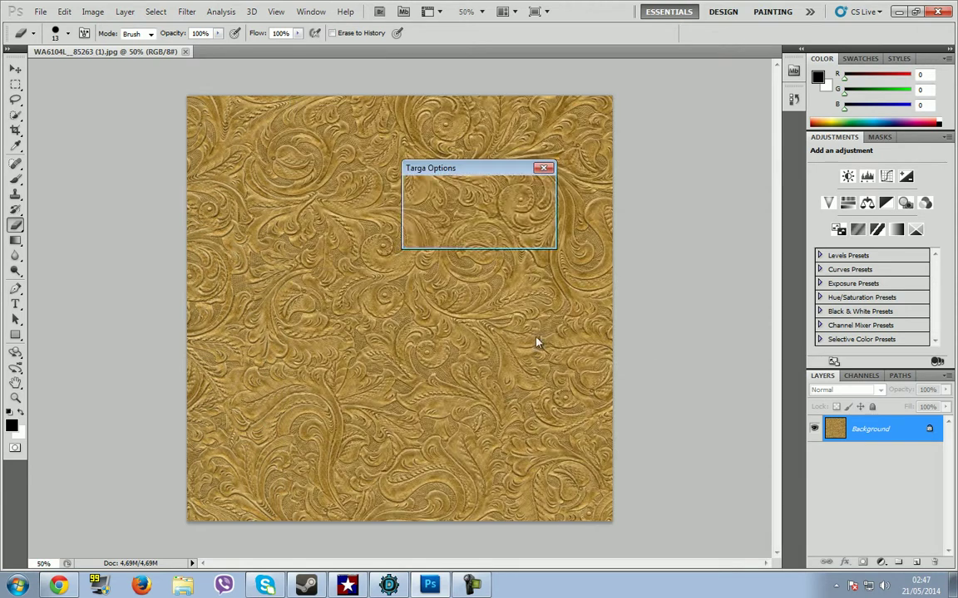
{"action": "left_click", "coordinate": [503, 191]}
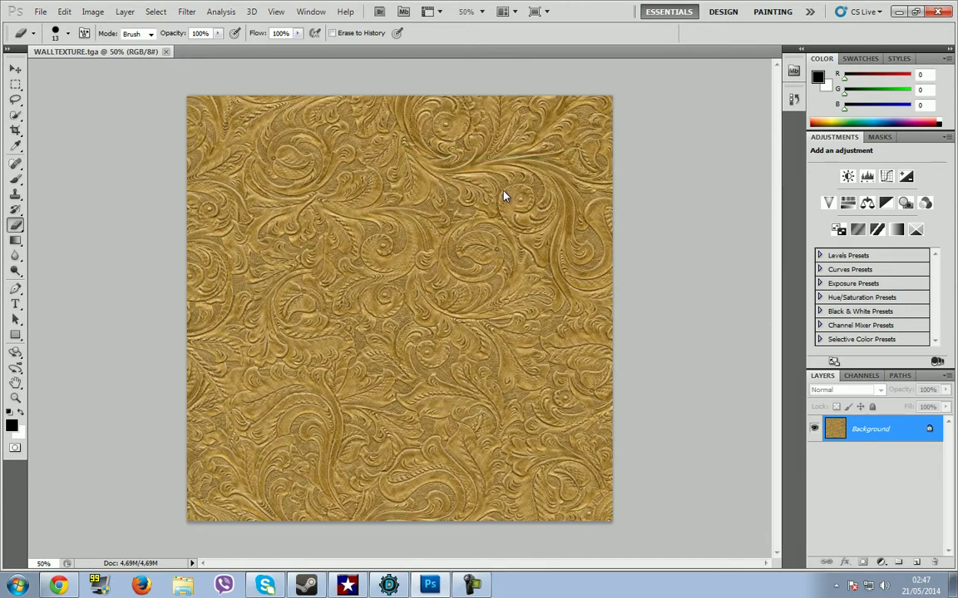
Step: Switch to Unreal Editor, open the Content Browser and go to NewPackages at the end of the package list
{"action": "left_click", "coordinate": [388, 585]}
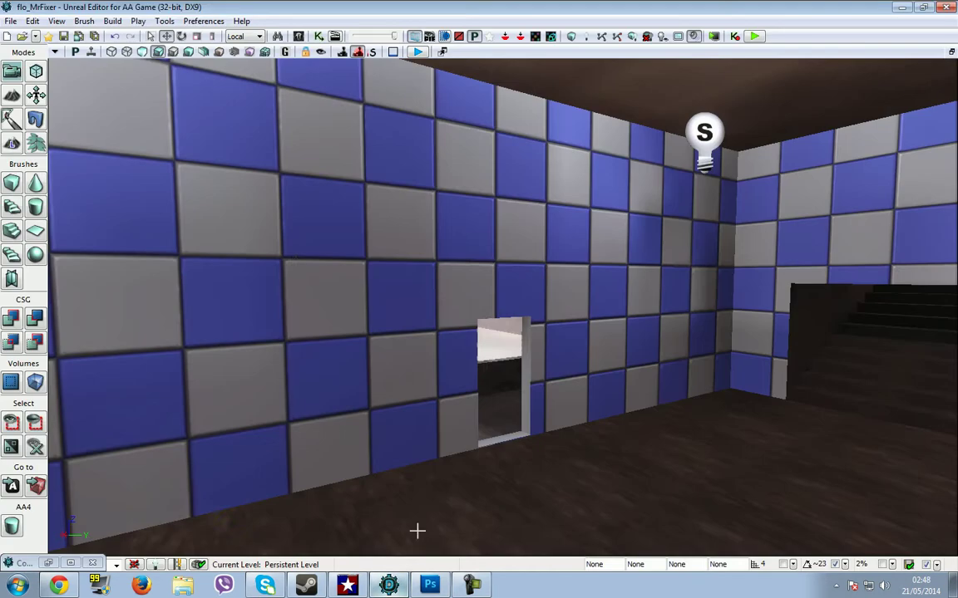
{"action": "right_click_drag", "start_coordinate": [408, 302], "coordinate": [440, 212]}
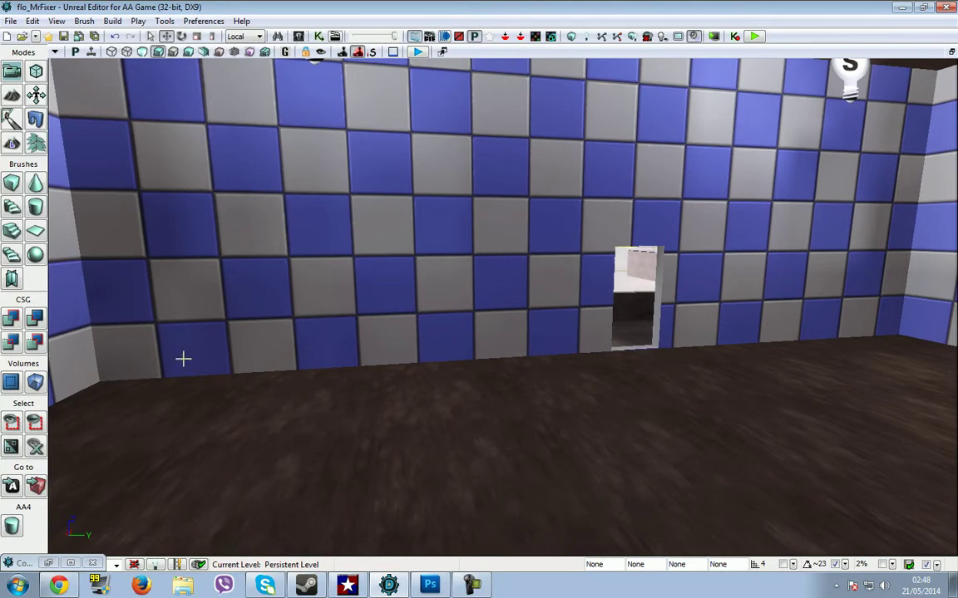
{"action": "key", "text": "ctrl+shift+f"}
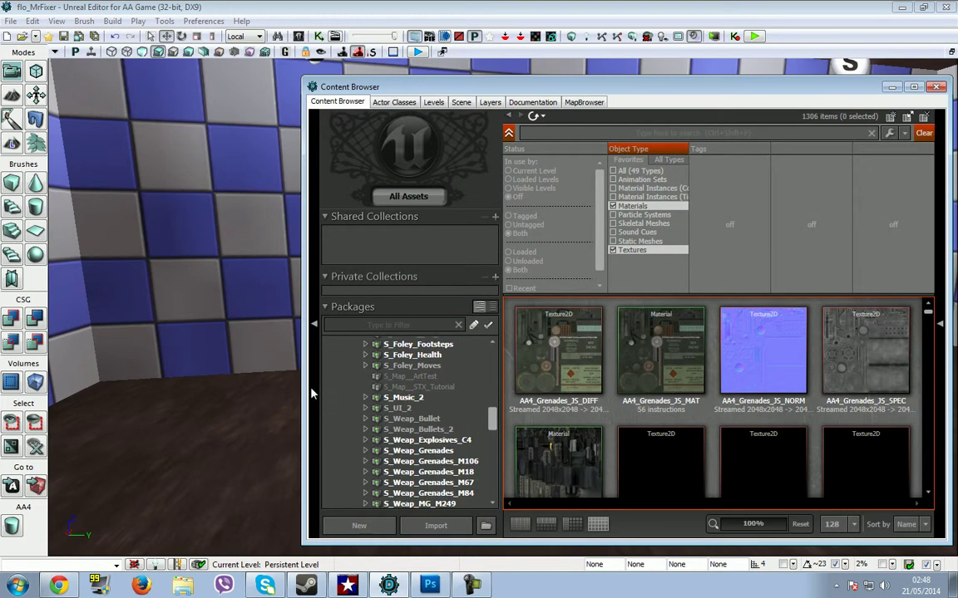
{"action": "left_click_drag", "start_coordinate": [492, 420], "coordinate": [495, 505]}
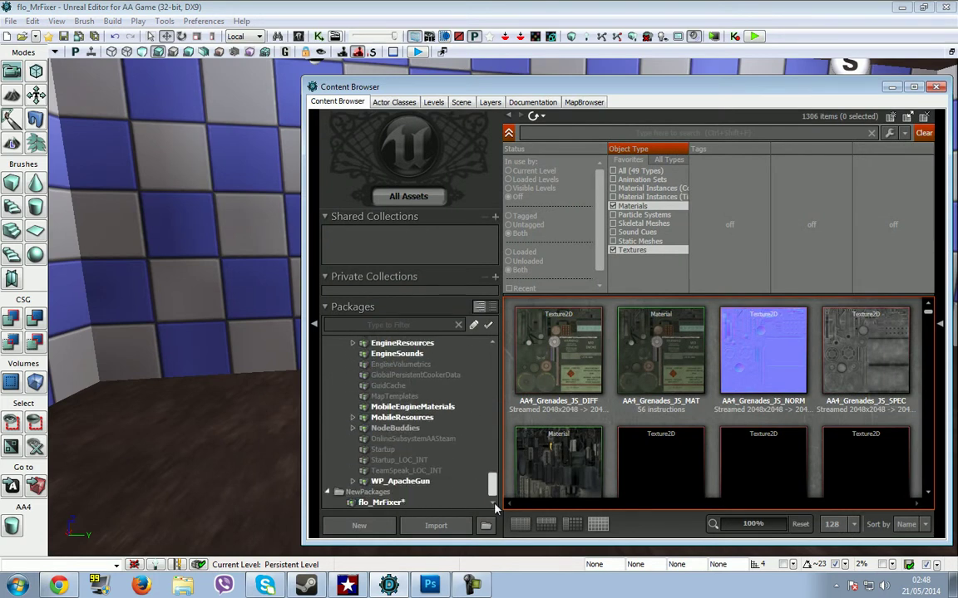
{"action": "left_click", "coordinate": [382, 503]}
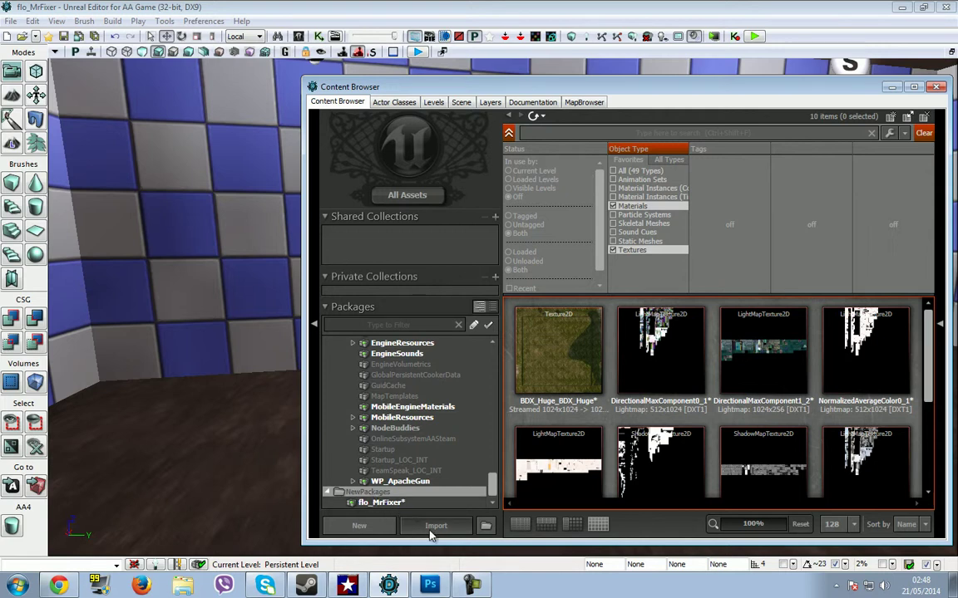
Step: Start an asset import and choose the WALLTEXTURE file from the Tutorial folder in Documents
{"action": "left_click", "coordinate": [436, 526]}
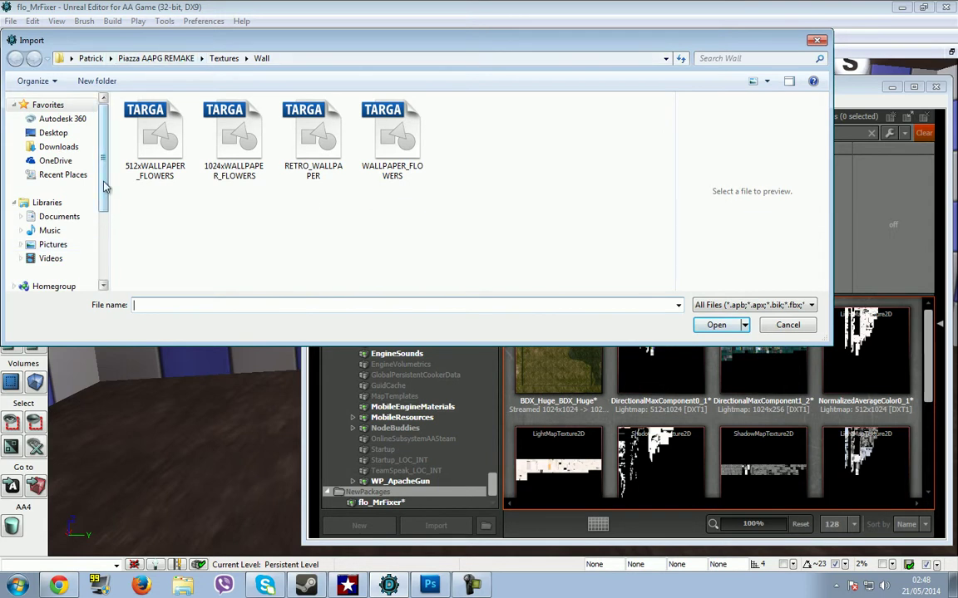
{"action": "left_click", "coordinate": [60, 218]}
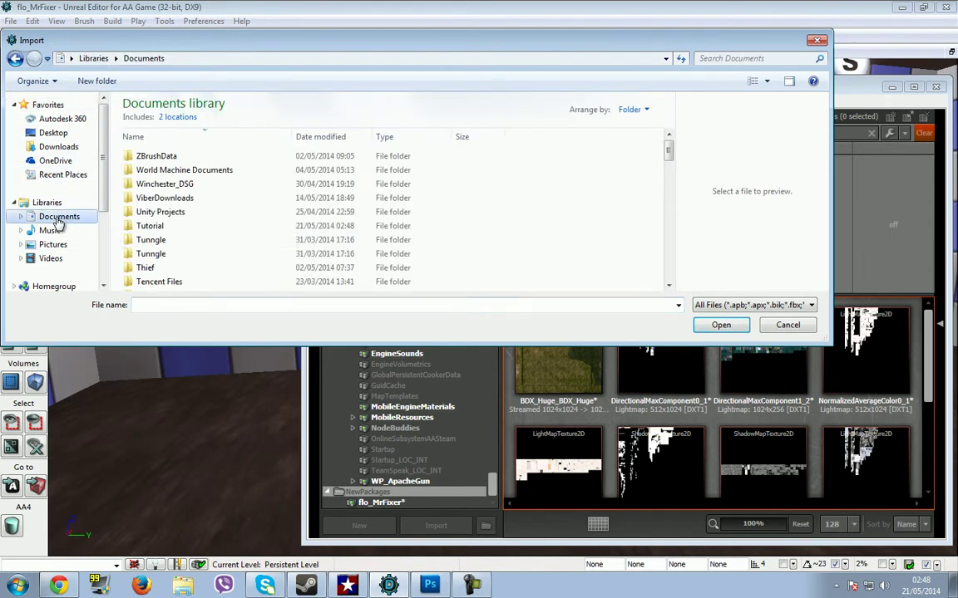
{"action": "double_click", "coordinate": [166, 227]}
{"action": "left_click", "coordinate": [170, 156]}
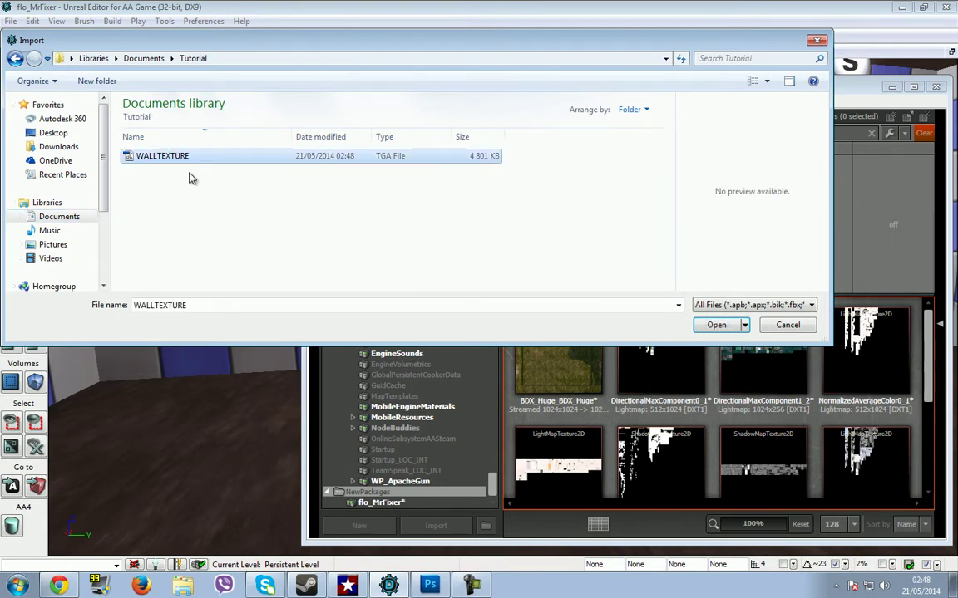
{"action": "left_click", "coordinate": [713, 327]}
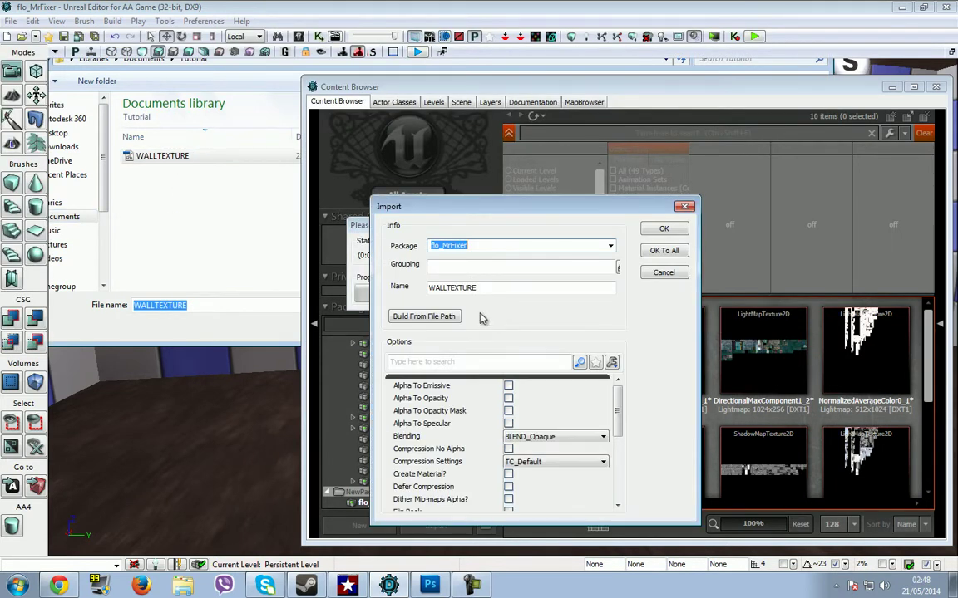
Step: Set the import package to CustomAssets
{"action": "left_click", "coordinate": [491, 267]}
{"action": "left_click", "coordinate": [547, 246]}
{"action": "left_click", "coordinate": [610, 246]}
{"action": "left_click", "coordinate": [534, 248]}
{"action": "type", "text": "CustomAssets"}
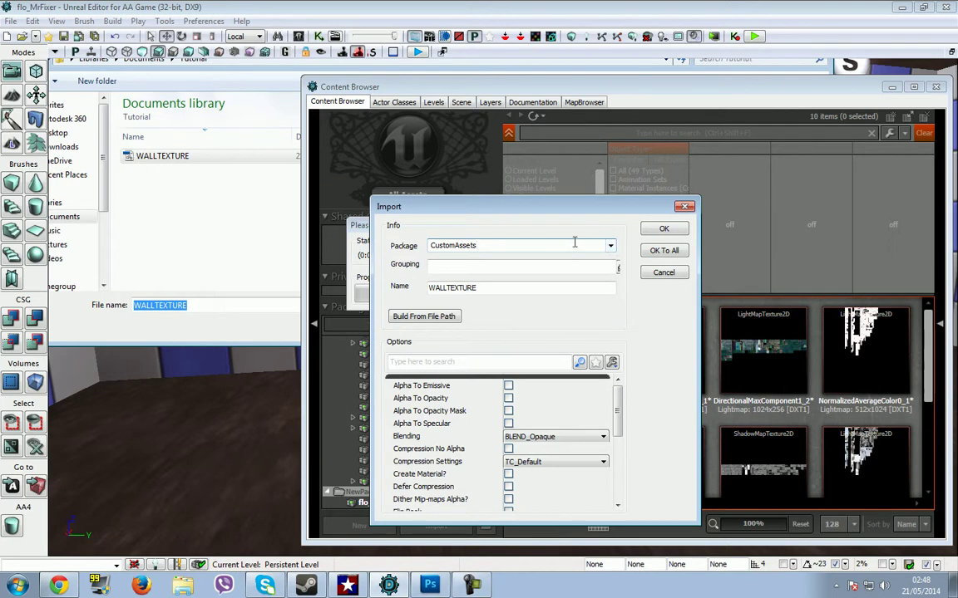
{"action": "key", "text": "Tab"}
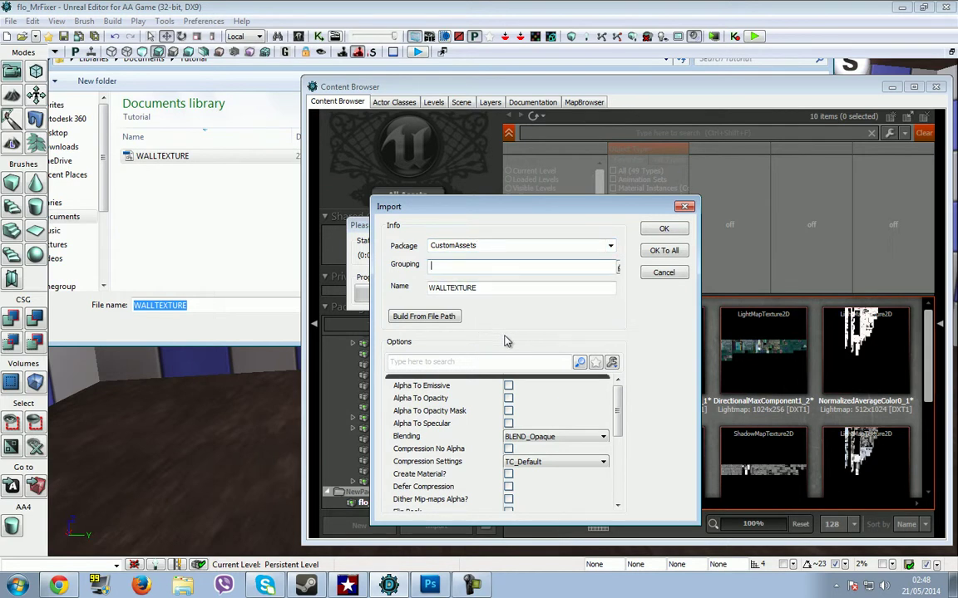
Step: Set the grouping to Texture and import WALLTEXTURE, agreeing to proceed with a non-power-of-two texture
{"action": "mouse_move", "coordinate": [618, 406]}
{"action": "left_mouse_down"}
{"action": "mouse_move", "coordinate": [621, 481]}
{"action": "mouse_move", "coordinate": [620, 398]}
{"action": "left_mouse_up"}
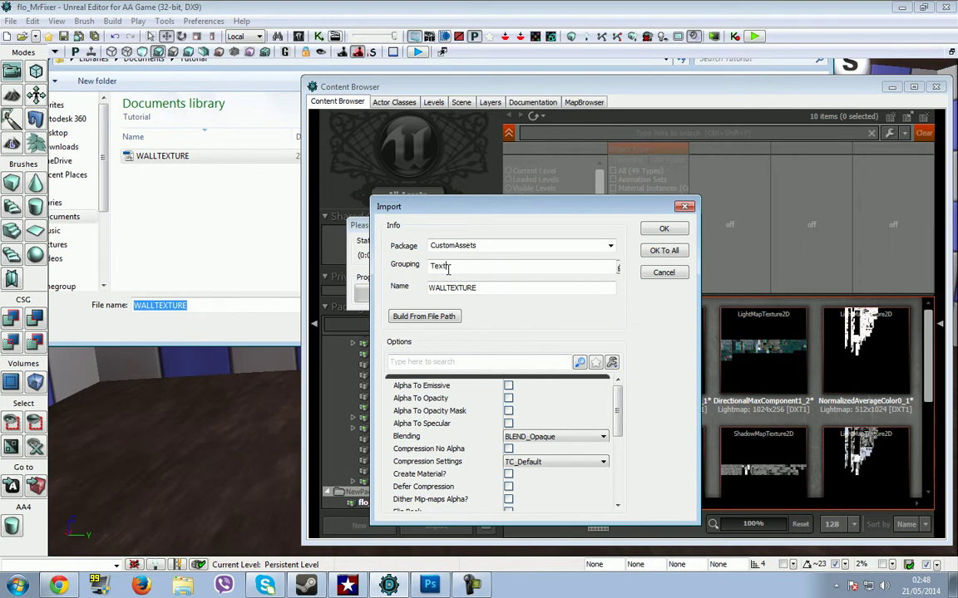
{"action": "key", "text": "BackSpace"}
{"action": "key", "text": "BackSpace"}
{"action": "type", "text": "ure"}
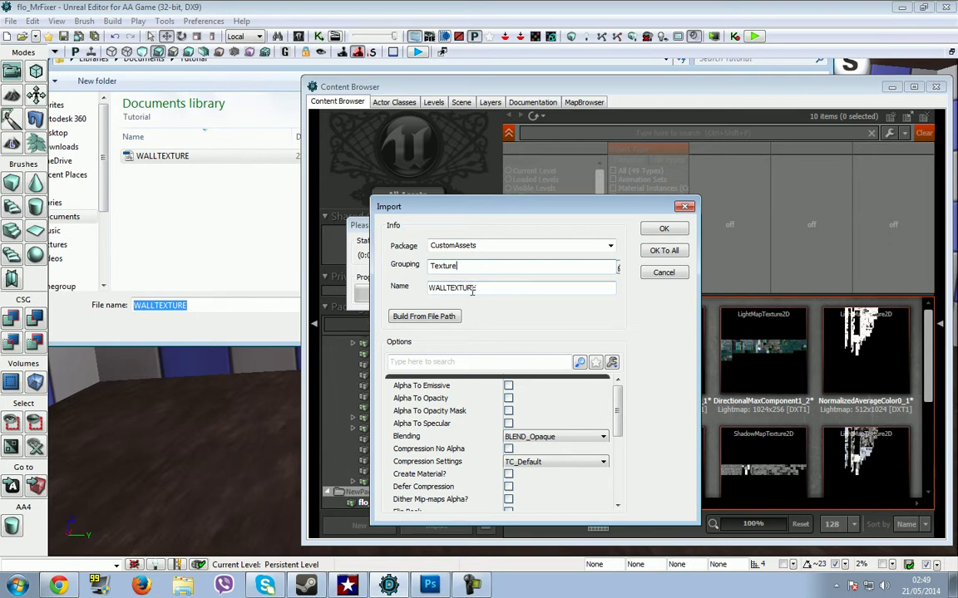
{"action": "left_click", "coordinate": [664, 230]}
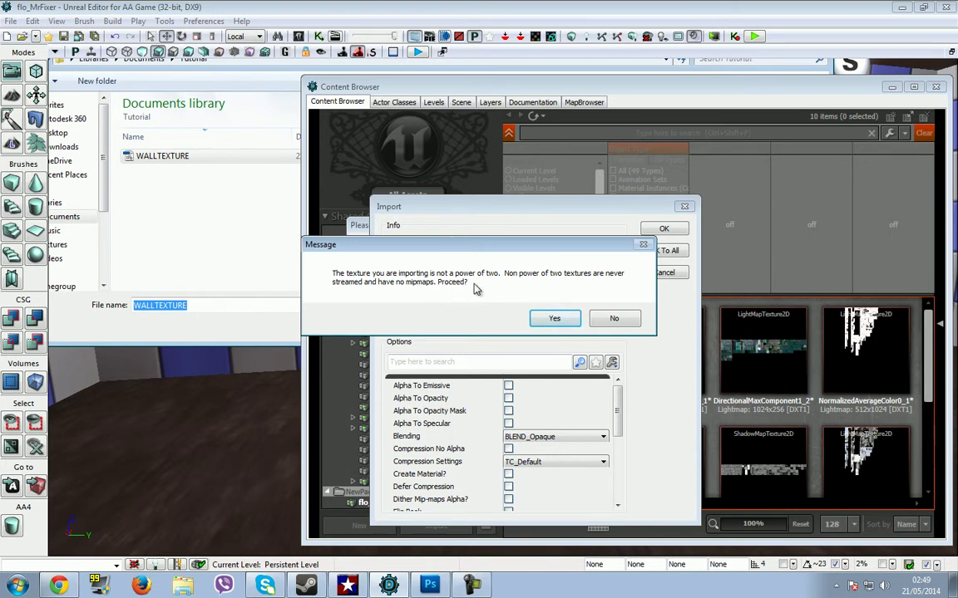
{"action": "left_click", "coordinate": [553, 320]}
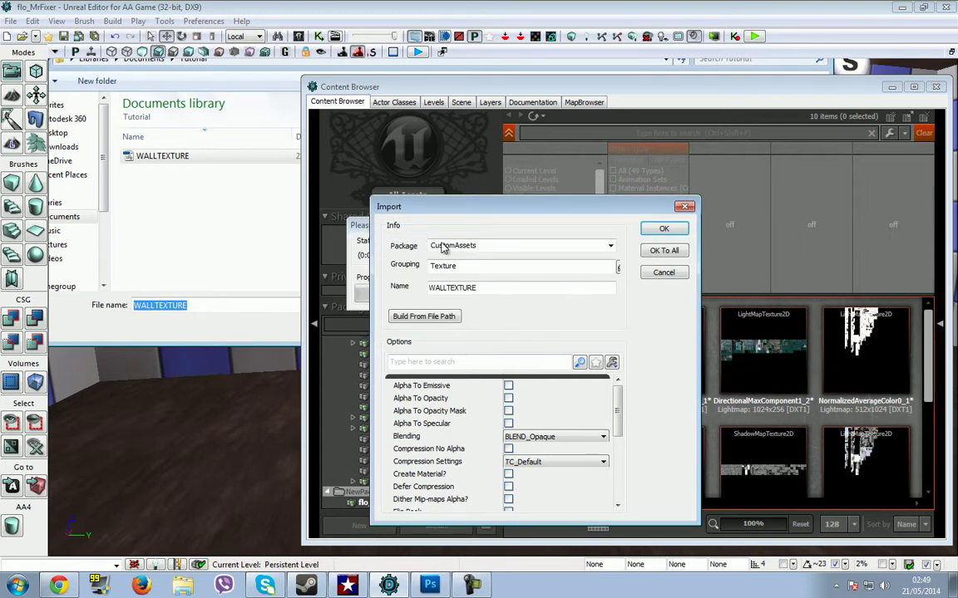
{"action": "key", "text": "Return"}
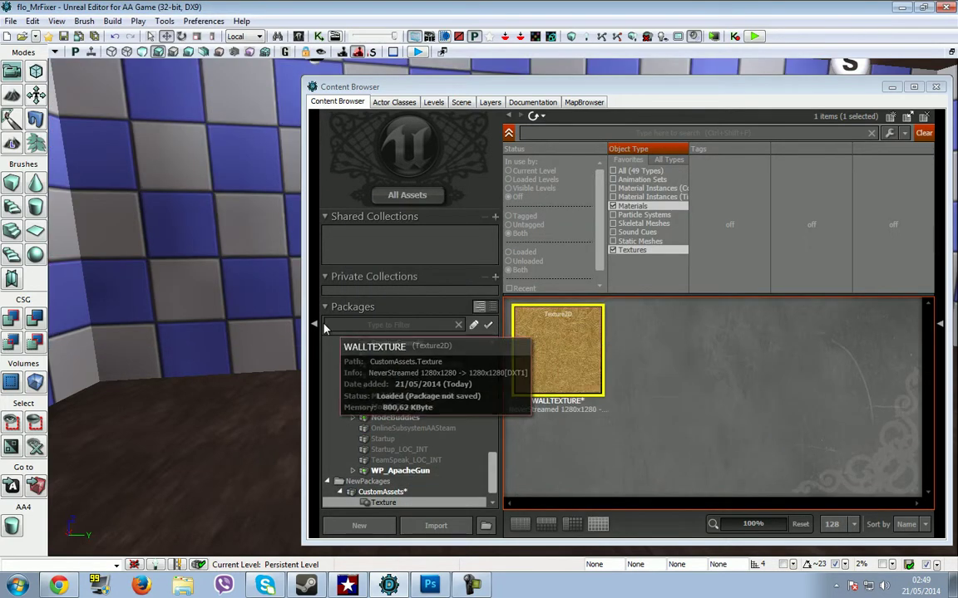
Step: Create a new material from the WALLTEXTURE texture in the CustomAssets package with the grouping Meterials
{"action": "left_click_drag", "start_coordinate": [555, 348], "coordinate": [221, 219]}
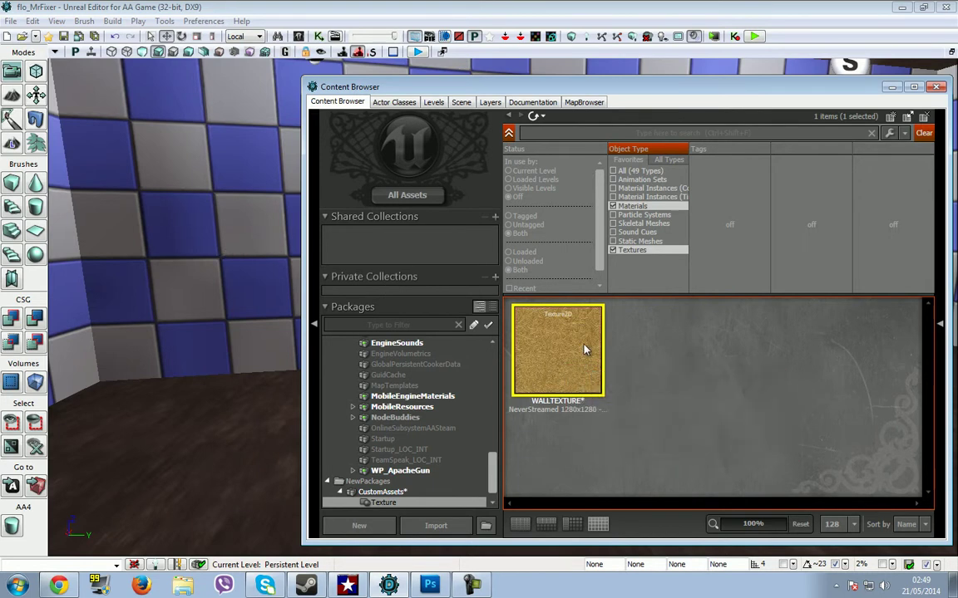
{"action": "left_click", "coordinate": [647, 125]}
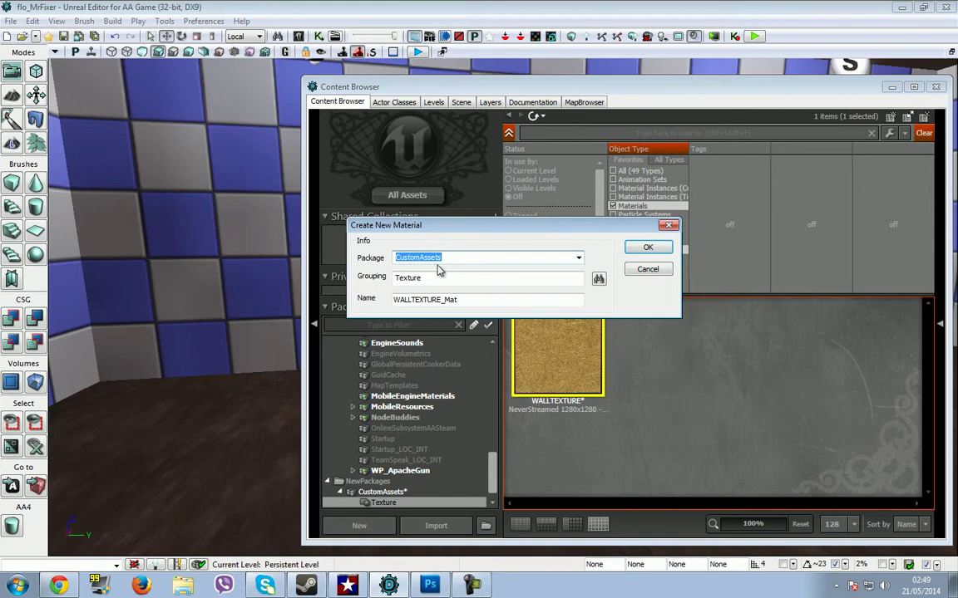
{"action": "left_click_drag", "start_coordinate": [431, 278], "coordinate": [345, 281]}
{"action": "type", "text": "Meterials"}
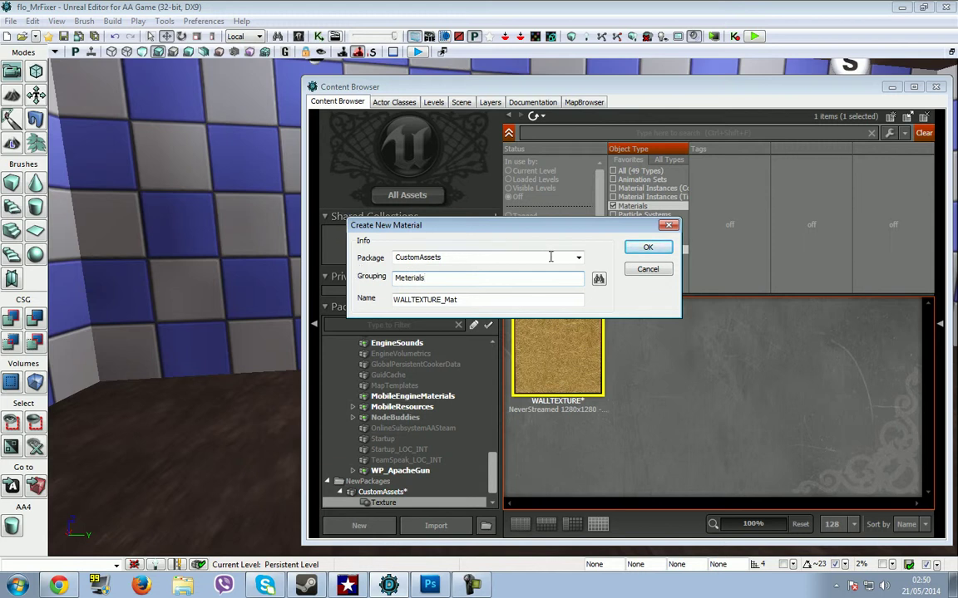
{"action": "left_click", "coordinate": [648, 248]}
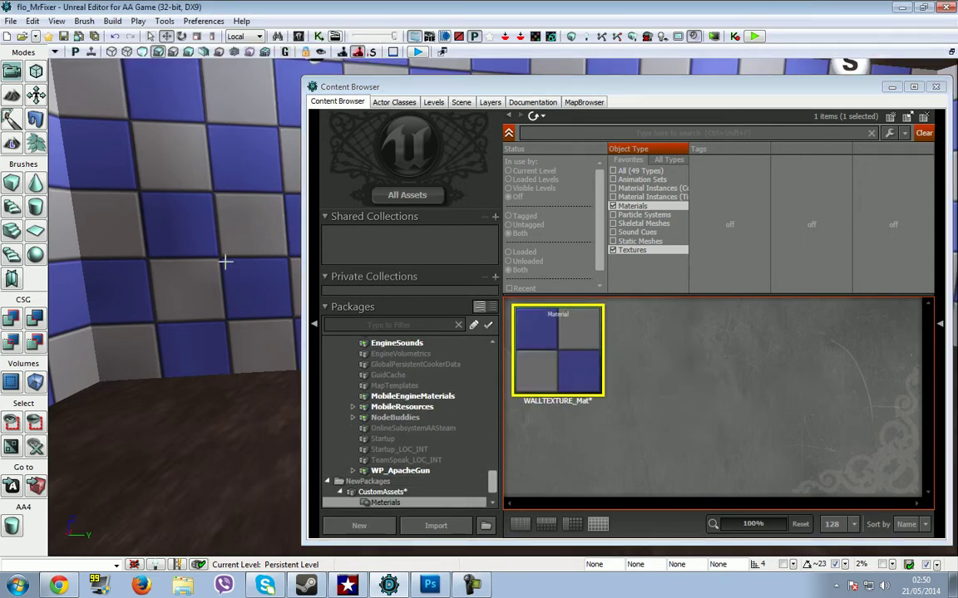
Step: Separate the overlapping nodes in WALLTEXTURE_Mat so the Texture Sample sits beside the PreviewMaterial node
{"action": "mouse_move", "coordinate": [237, 266]}
{"action": "right_mouse_down"}
{"action": "mouse_move", "coordinate": [380, 222]}
{"action": "mouse_move", "coordinate": [393, 232]}
{"action": "mouse_move", "coordinate": [301, 227]}
{"action": "mouse_move", "coordinate": [240, 253]}
{"action": "right_mouse_up"}
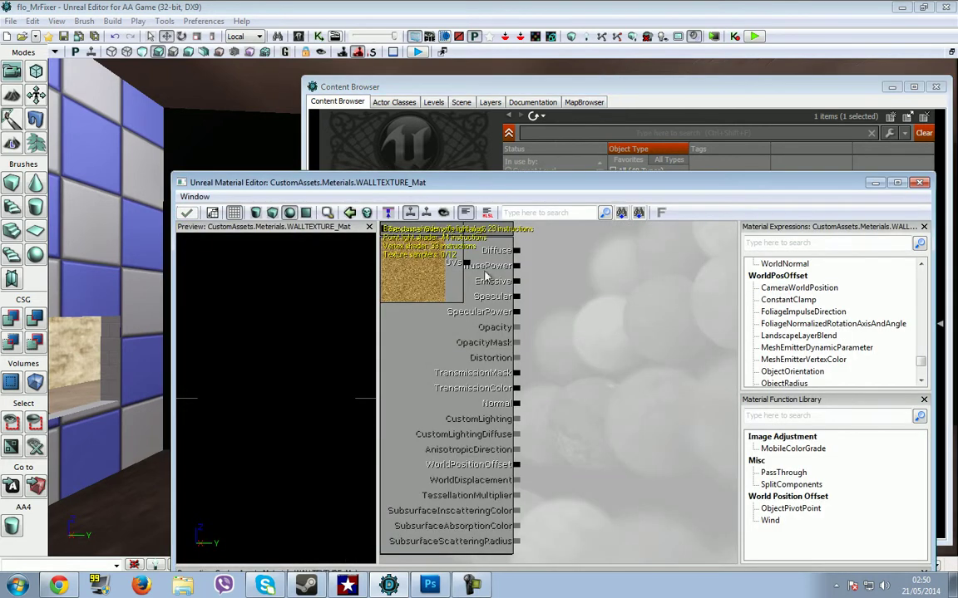
{"action": "left_click_drag", "start_coordinate": [426, 276], "coordinate": [525, 323]}
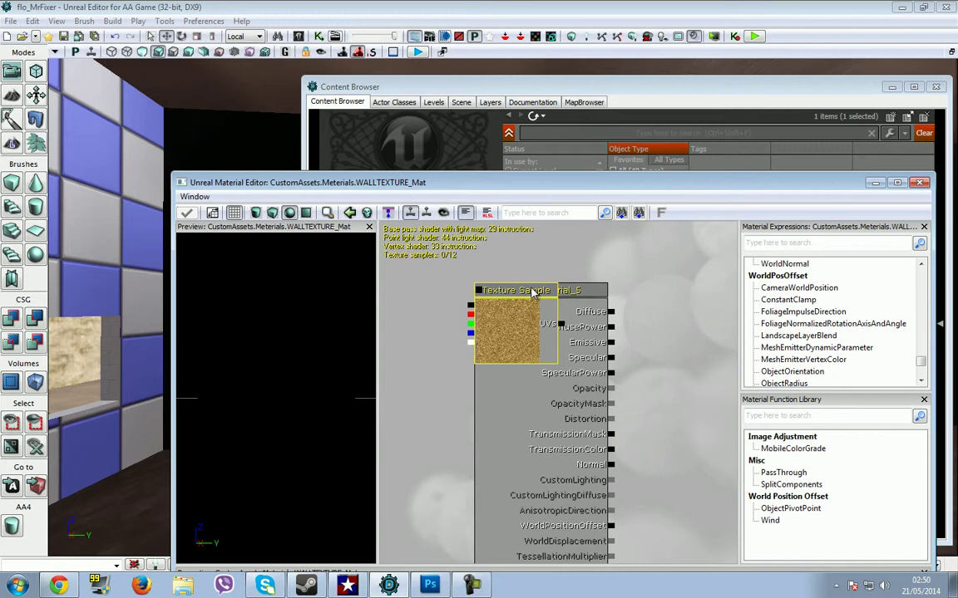
{"action": "left_click_drag", "start_coordinate": [529, 293], "coordinate": [604, 261]}
{"action": "left_click_drag", "start_coordinate": [522, 266], "coordinate": [519, 282]}
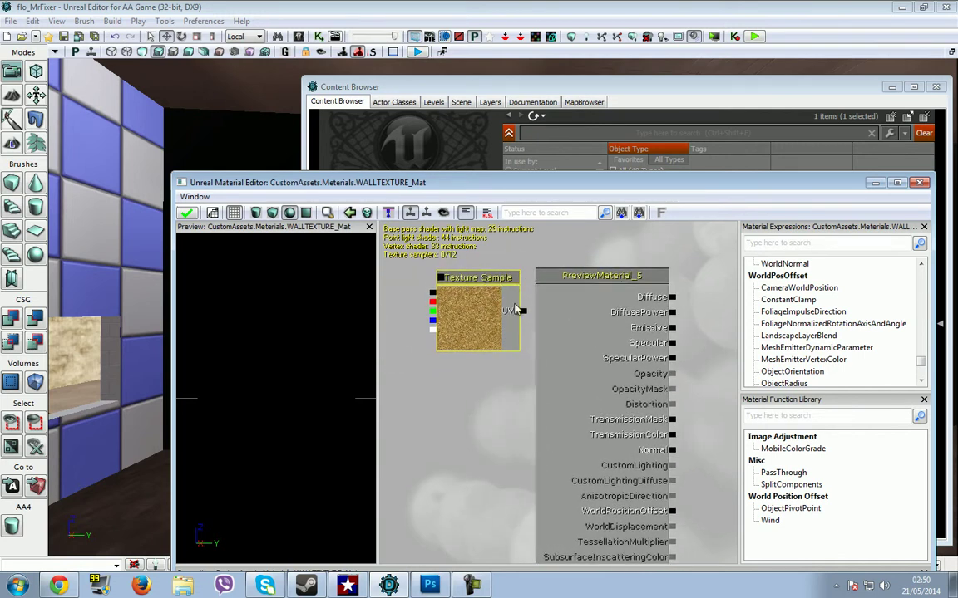
{"action": "left_click_drag", "start_coordinate": [534, 283], "coordinate": [532, 273]}
Step: Connect the Texture Sample's main colour output to the material's Diffuse input and apply the material changes
{"action": "left_click", "coordinate": [496, 364]}
{"action": "left_click_drag", "start_coordinate": [431, 286], "coordinate": [675, 292]}
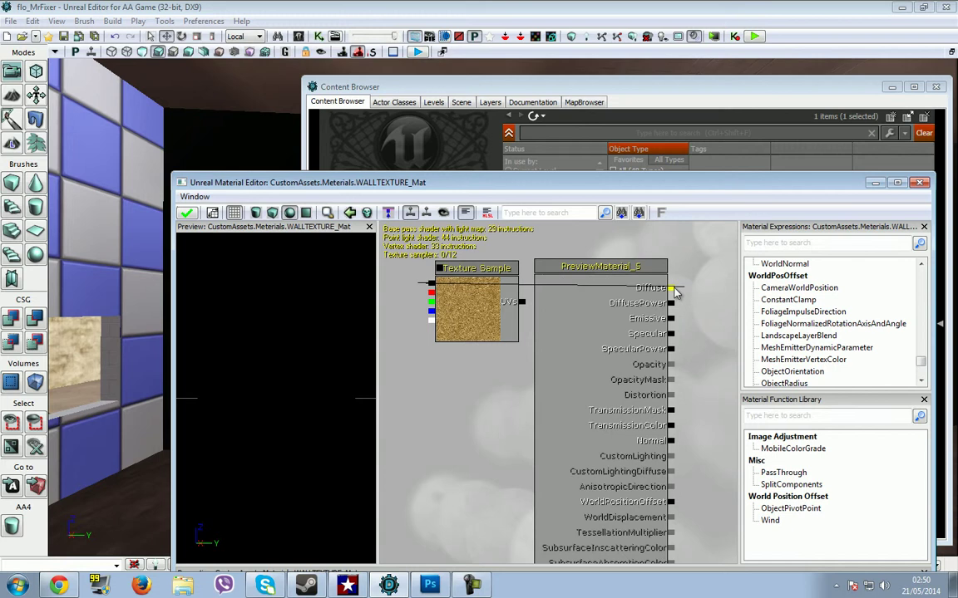
{"action": "left_click_drag", "start_coordinate": [285, 346], "coordinate": [197, 205]}
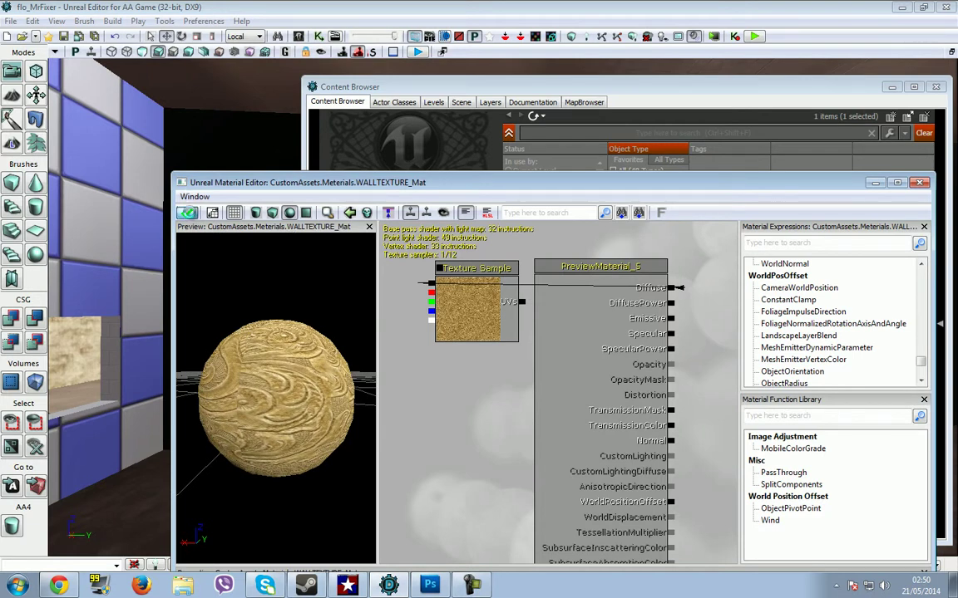
{"action": "left_click", "coordinate": [188, 213]}
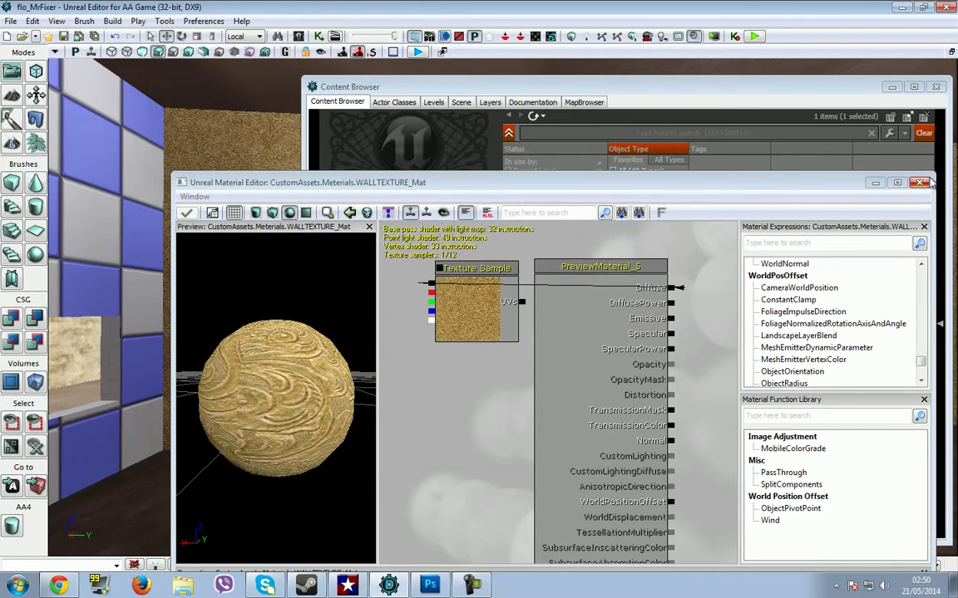
{"action": "left_click", "coordinate": [925, 182]}
Step: Apply WALLTEXTURE_Mat to the remaining checkered walls inside the room
{"action": "right_click_drag", "start_coordinate": [260, 297], "coordinate": [183, 301]}
{"action": "key", "text": "s"}
{"action": "key", "text": "w"}
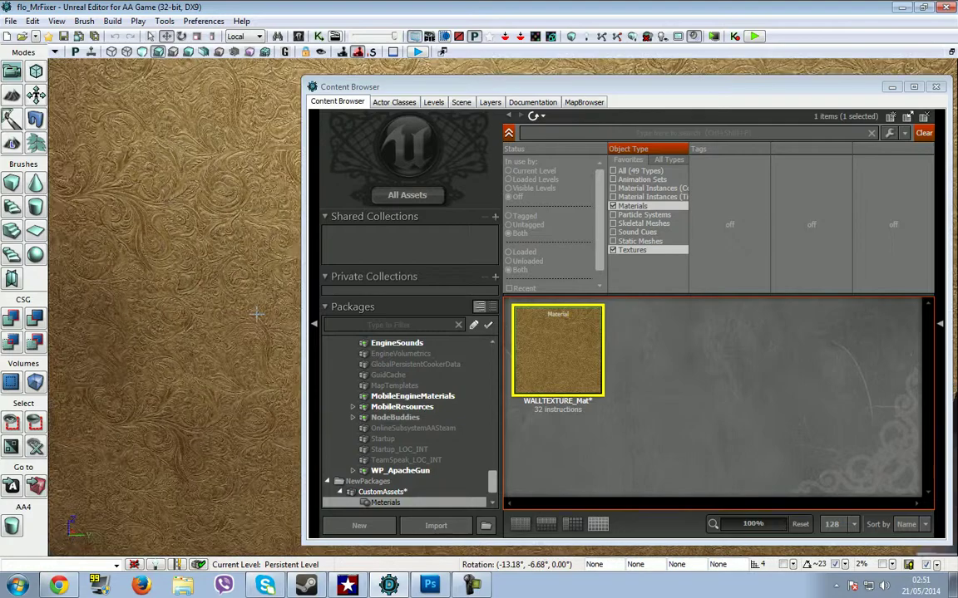
{"action": "right_click_drag", "start_coordinate": [215, 302], "coordinate": [201, 284]}
{"action": "scroll", "coordinate": [200, 283], "scroll_direction": "down", "scroll_amount": 5}
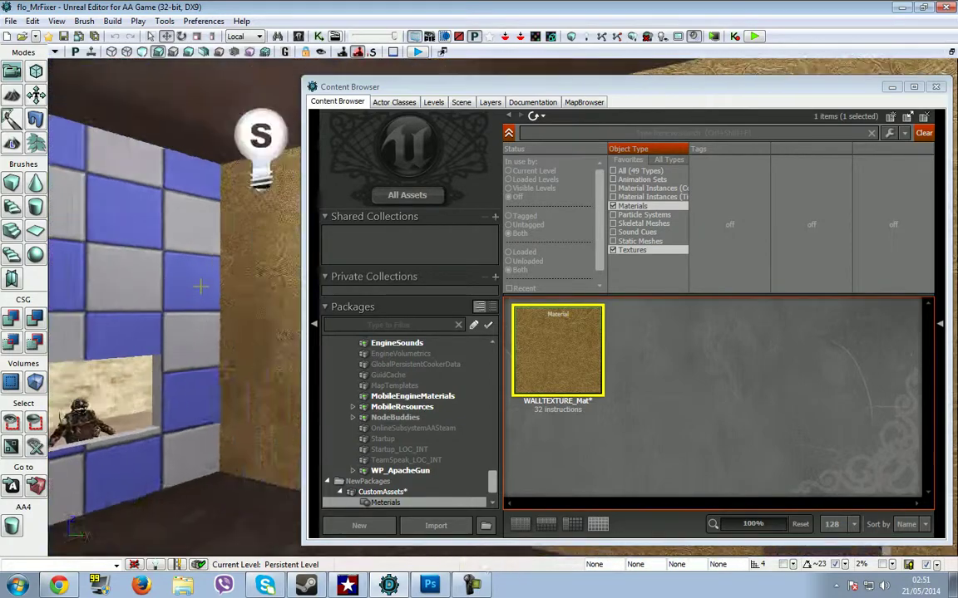
{"action": "left_click_drag", "start_coordinate": [551, 360], "coordinate": [143, 214]}
{"action": "right_click_drag", "start_coordinate": [143, 215], "coordinate": [75, 196]}
{"action": "left_click_drag", "start_coordinate": [585, 320], "coordinate": [227, 250]}
Step: Minimize the Content Browser and start a game preview from the ground outside the brick building
{"action": "right_click_drag", "start_coordinate": [226, 249], "coordinate": [391, 271]}
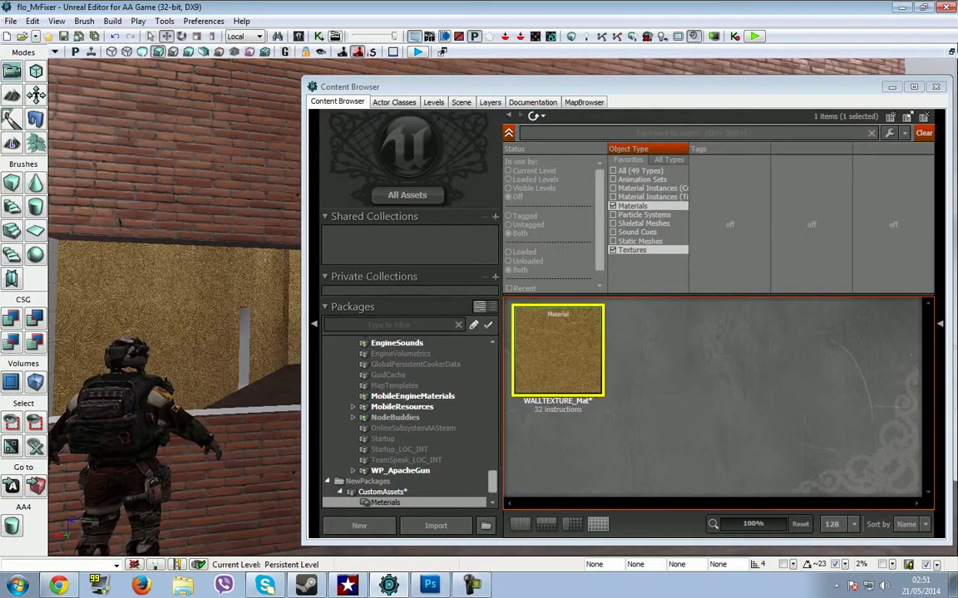
{"action": "left_click", "coordinate": [891, 87]}
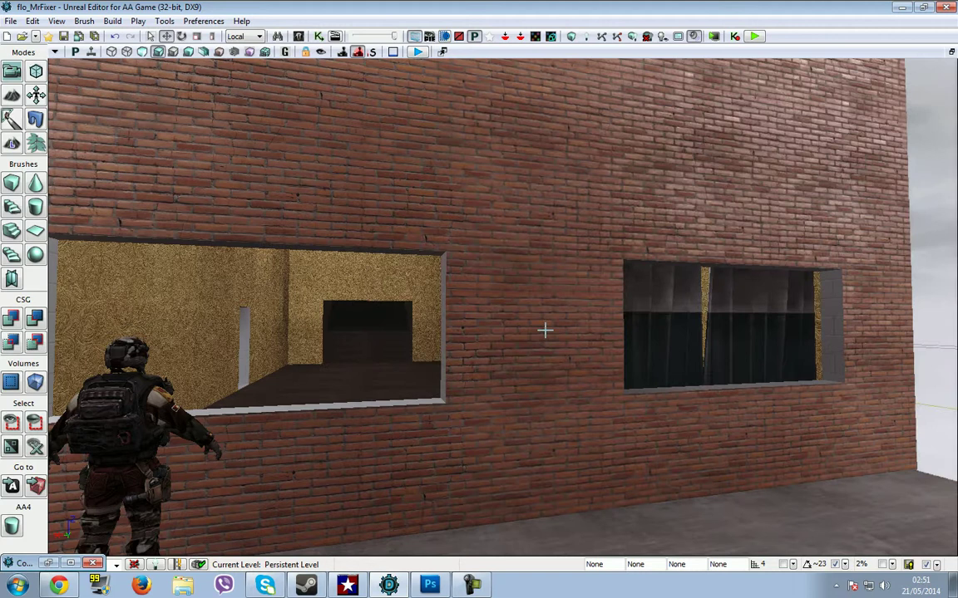
{"action": "right_click", "coordinate": [544, 524]}
{"action": "left_click", "coordinate": [593, 500]}
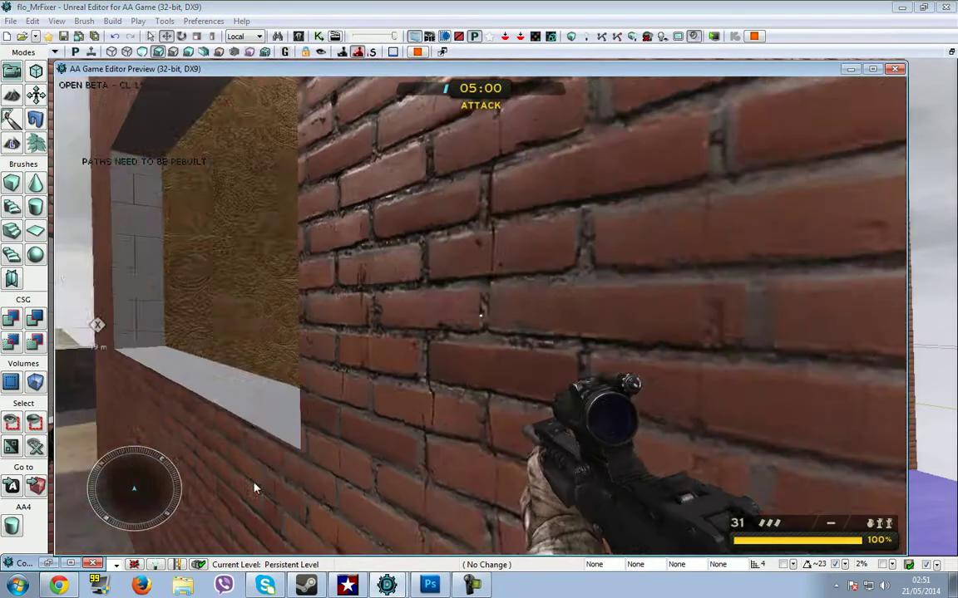
Step: Walk through the window into the room to examine the wallpaper on all walls, and exit the game preview
{"action": "key", "text": "s"}
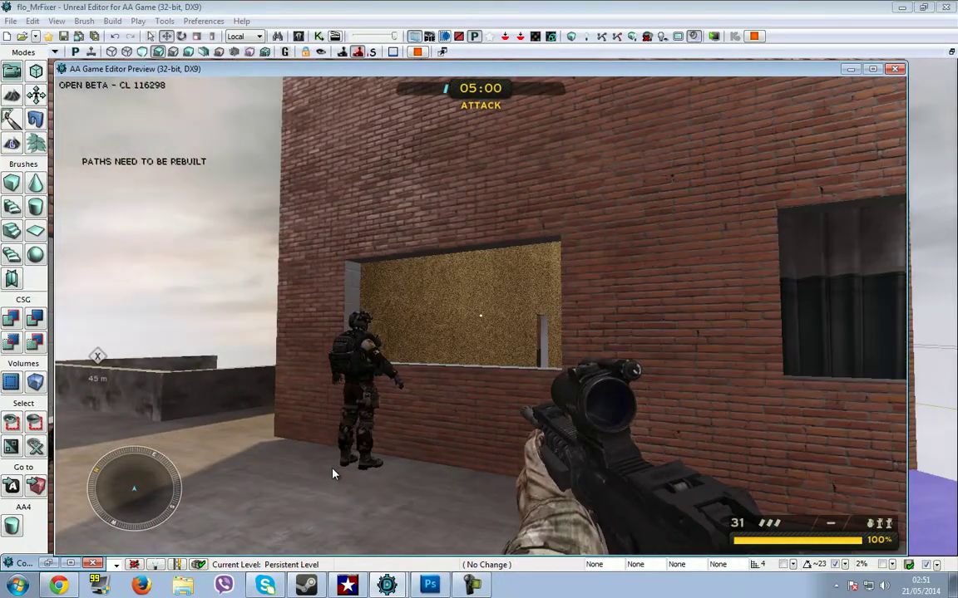
{"action": "right_click", "coordinate": [332, 469]}
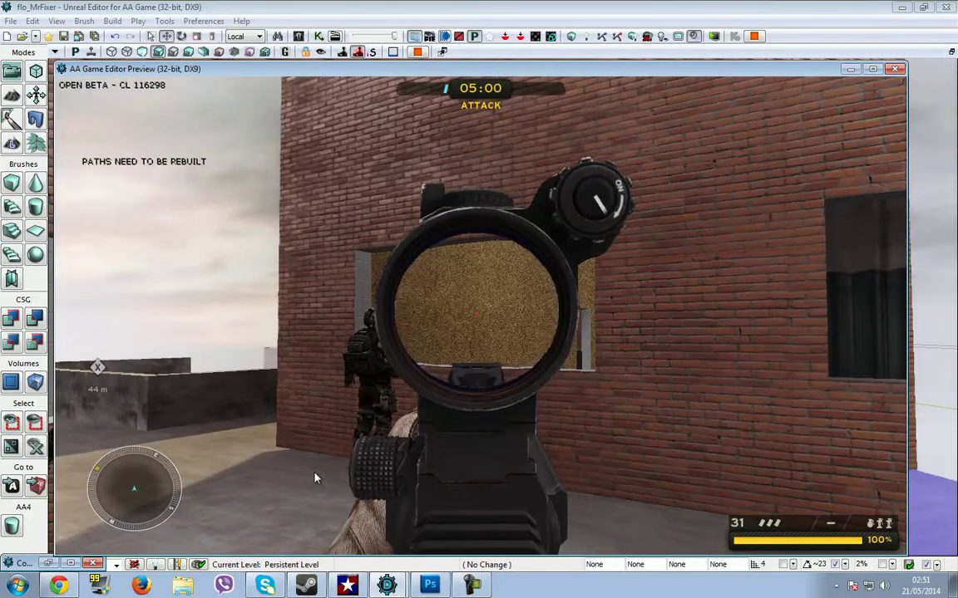
{"action": "right_click_drag", "start_coordinate": [313, 478], "coordinate": [349, 477]}
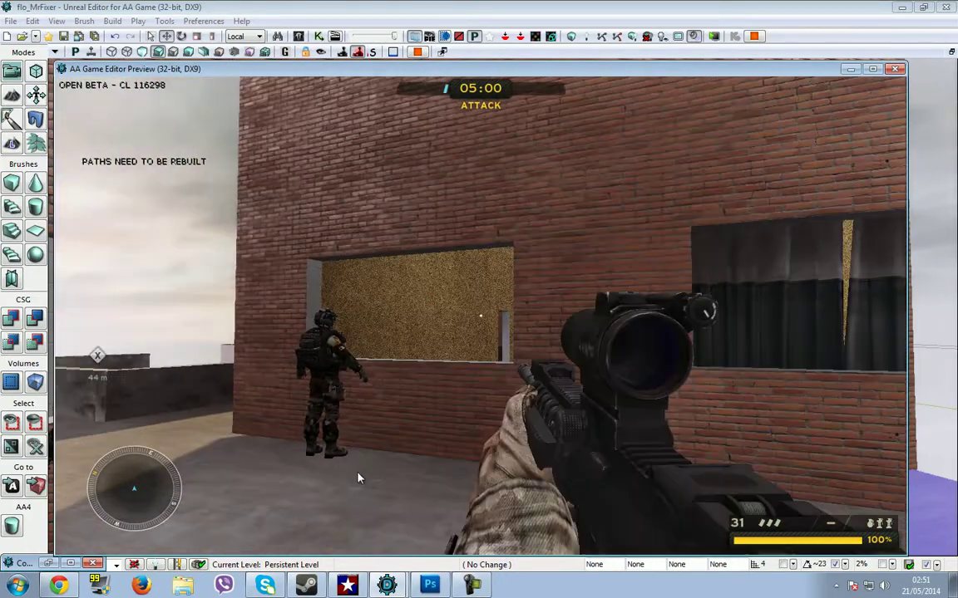
{"action": "key", "text": "w"}
{"action": "key", "text": "space"}
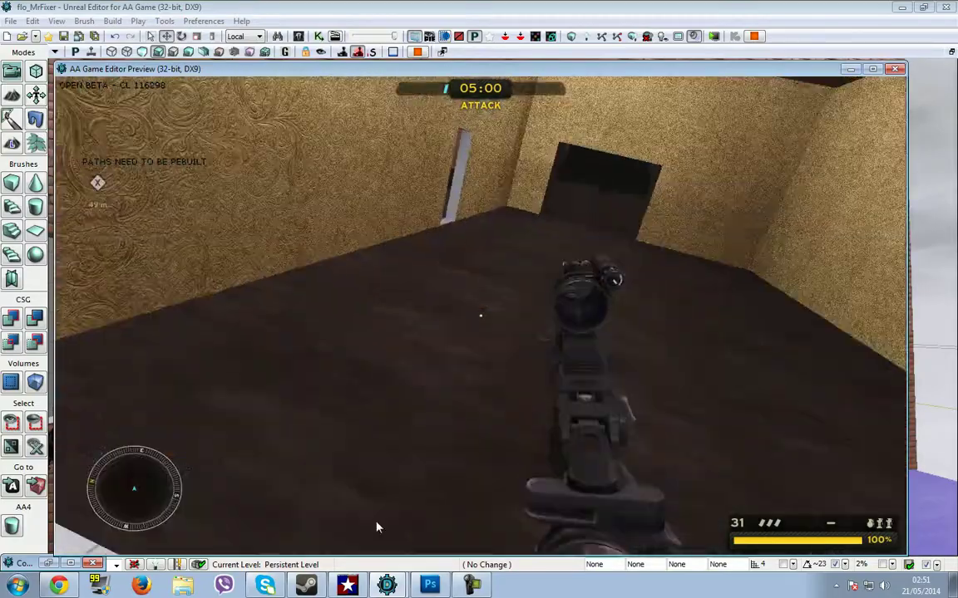
{"action": "key", "text": "w"}
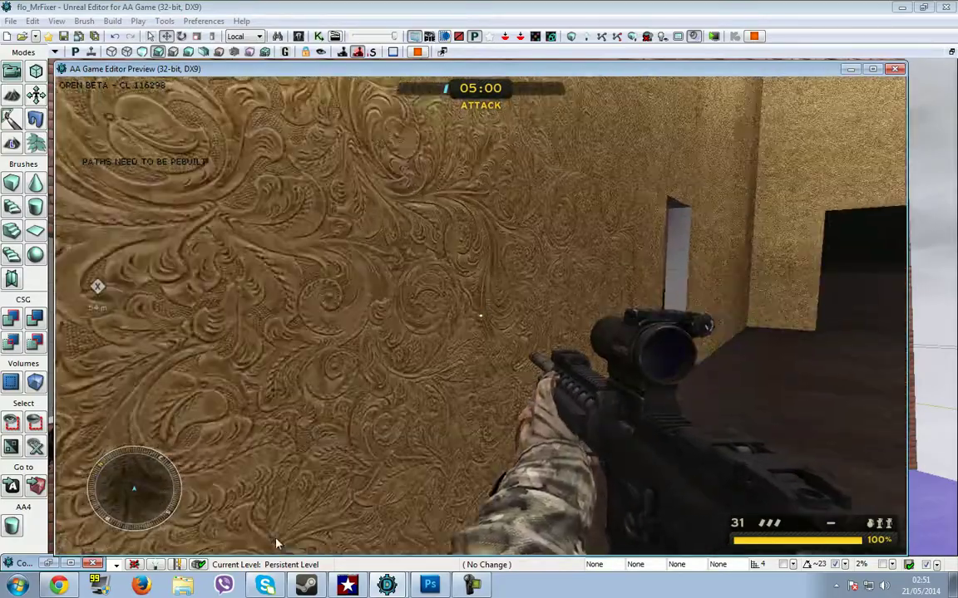
{"action": "key", "text": "s"}
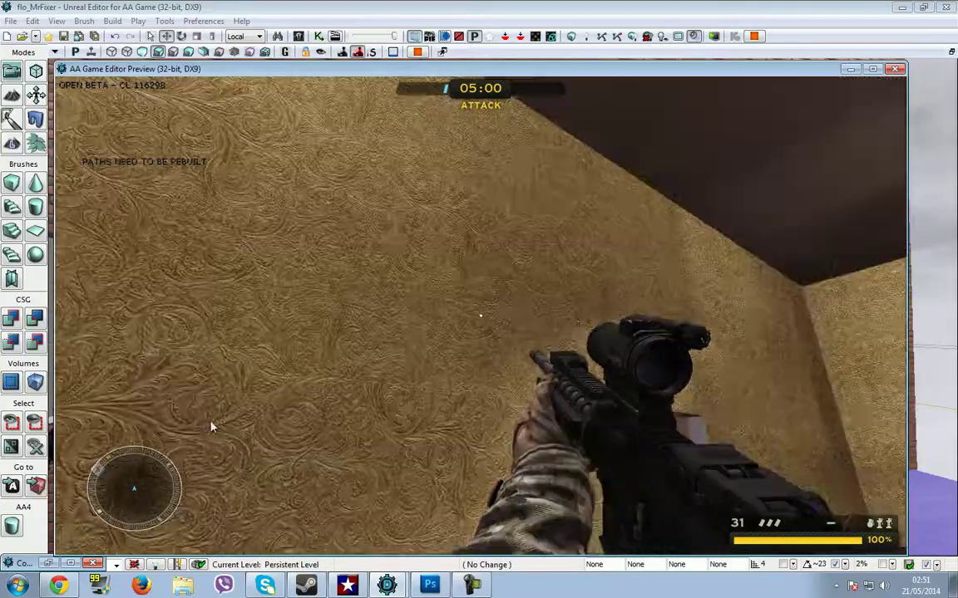
{"action": "key", "text": "s"}
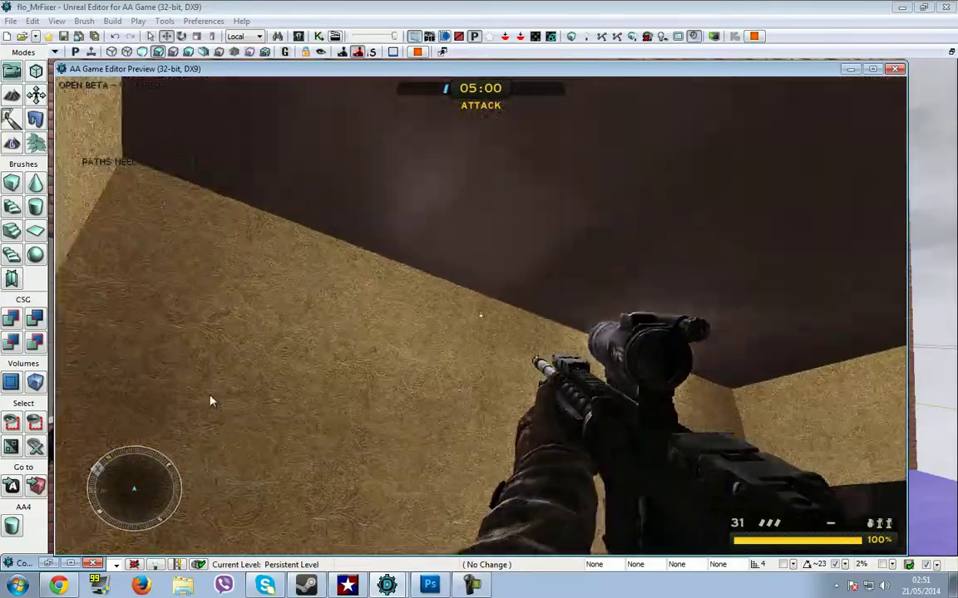
{"action": "key", "text": "d"}
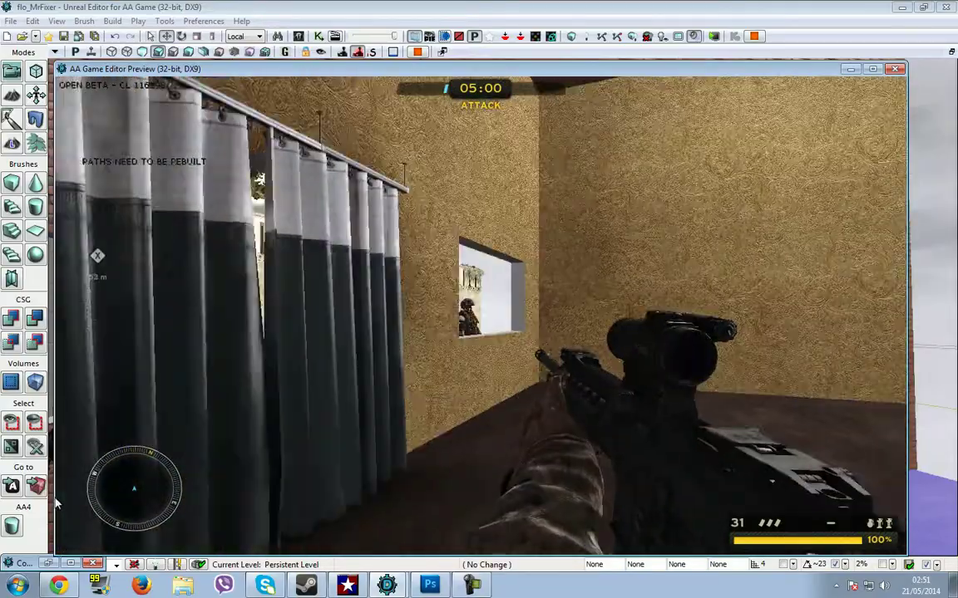
{"action": "key", "text": "w"}
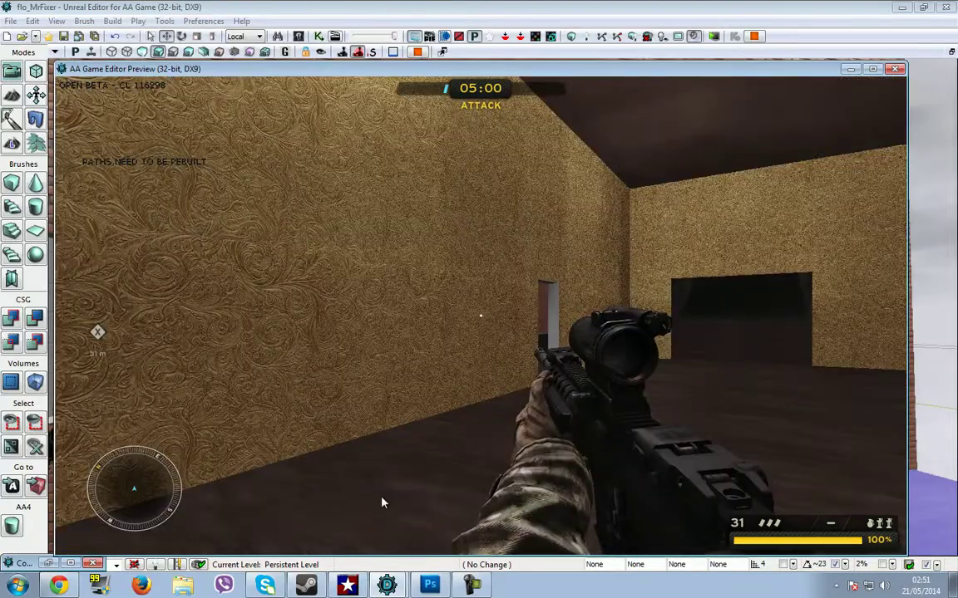
{"action": "key", "text": "Escape"}
{"action": "left_click", "coordinate": [152, 305]}
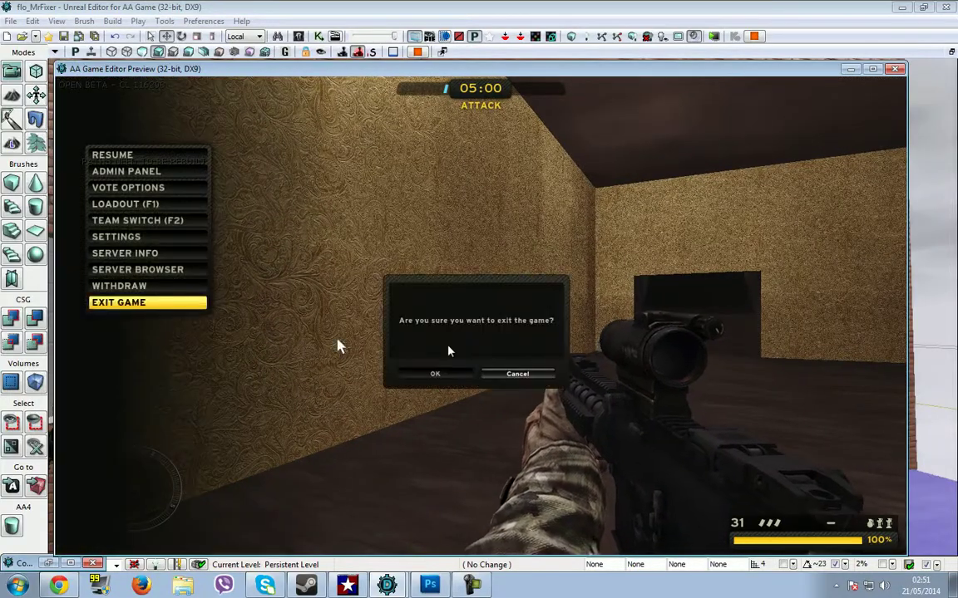
{"action": "left_click", "coordinate": [443, 374]}
Step: Switch to Photoshop and resize the WALLTEXTURE.tga image to 1024 x 1024 pixels
{"action": "left_click", "coordinate": [437, 584]}
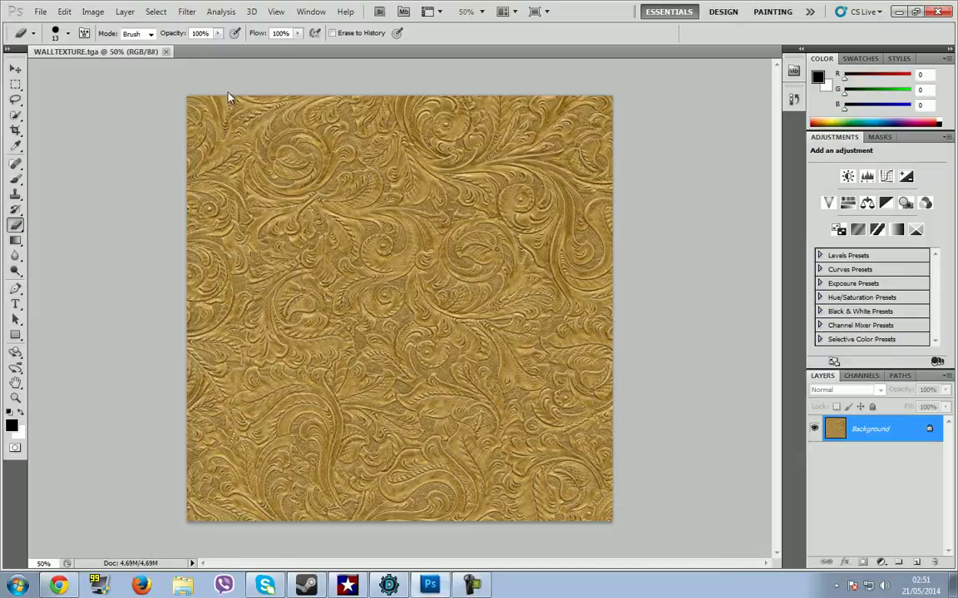
{"action": "left_click", "coordinate": [90, 14]}
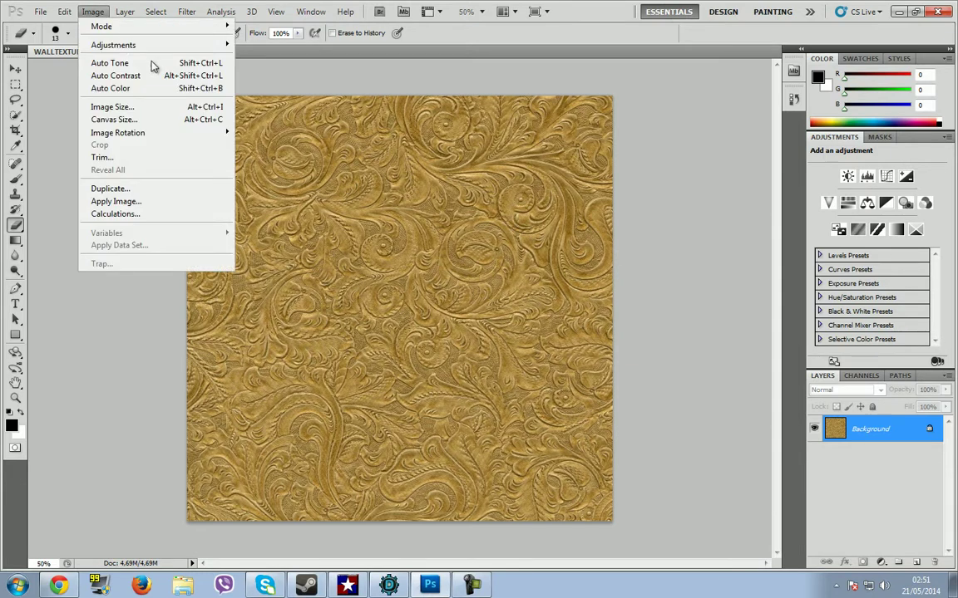
{"action": "left_click", "coordinate": [131, 108]}
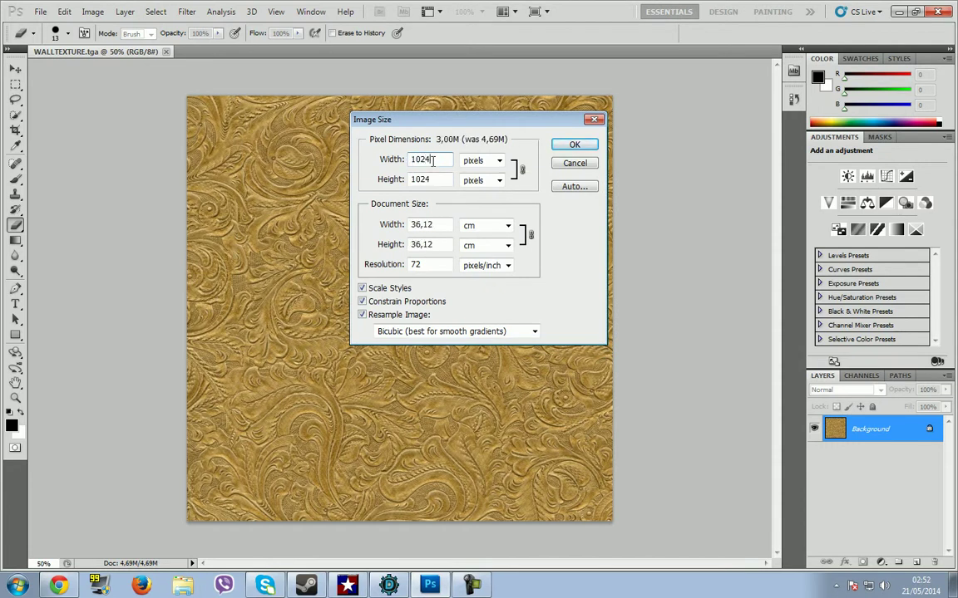
{"action": "left_click", "coordinate": [572, 146]}
Step: Save the resized image in Targa format as 1024xWALLTEXTURE in the Tutorial folder
{"action": "left_click", "coordinate": [39, 13]}
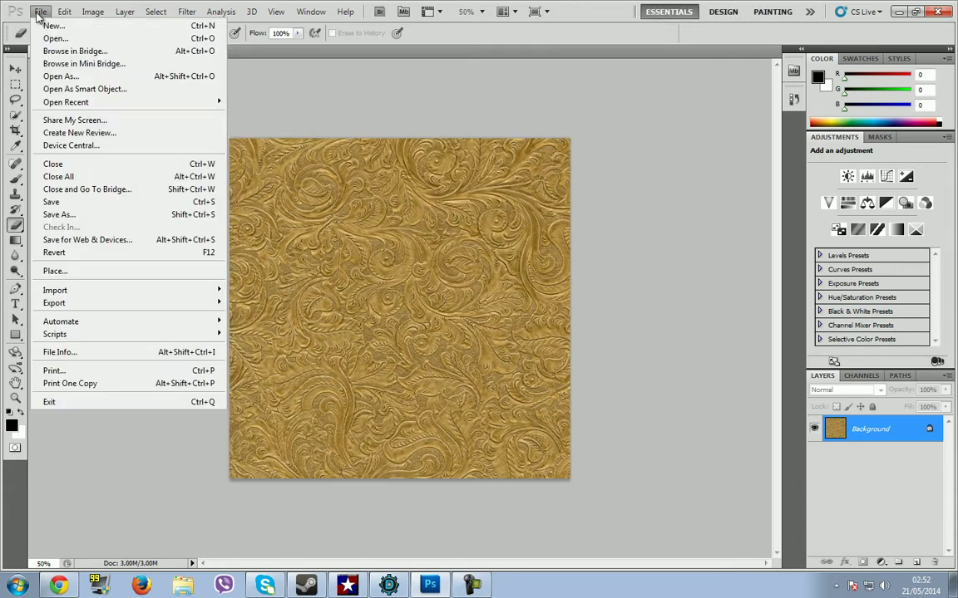
{"action": "left_click", "coordinate": [79, 216]}
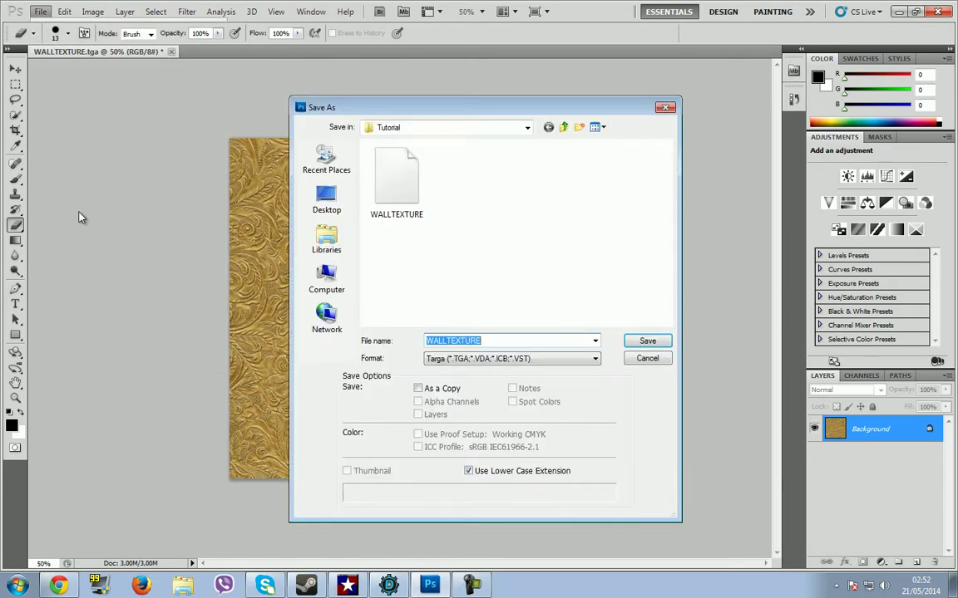
{"action": "left_click", "coordinate": [478, 361]}
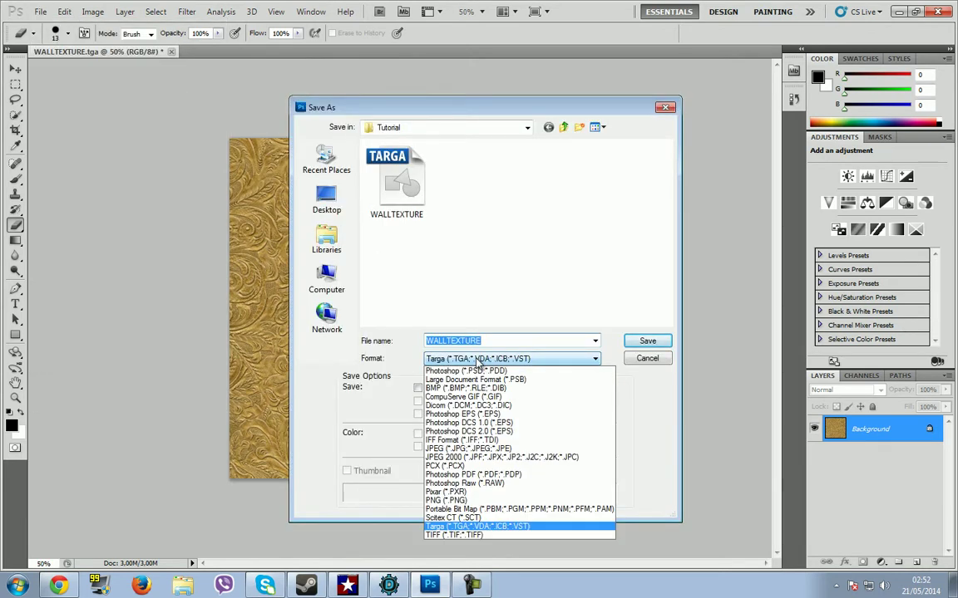
{"action": "left_click", "coordinate": [491, 529]}
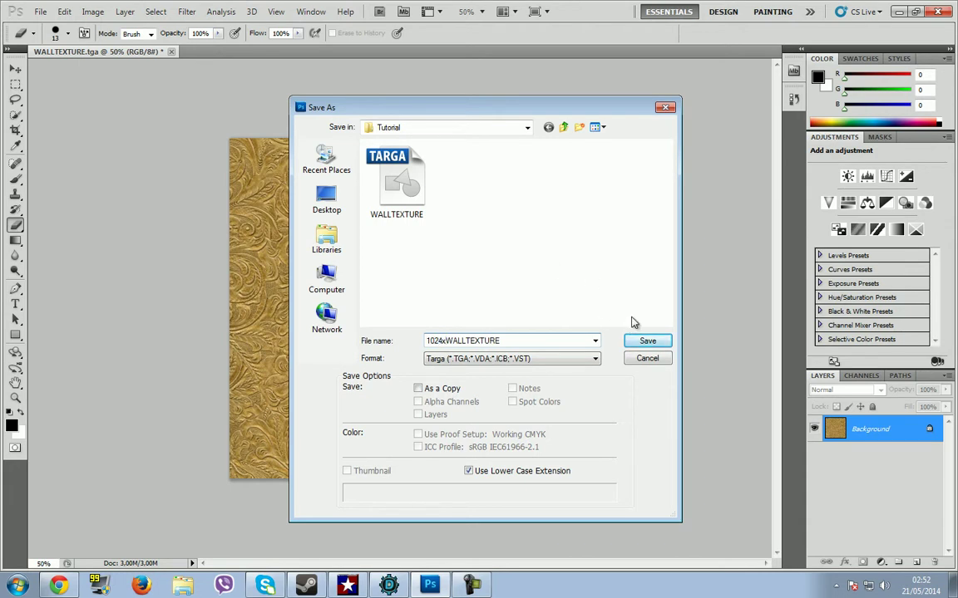
{"action": "left_click", "coordinate": [648, 341]}
{"action": "left_click", "coordinate": [503, 193]}
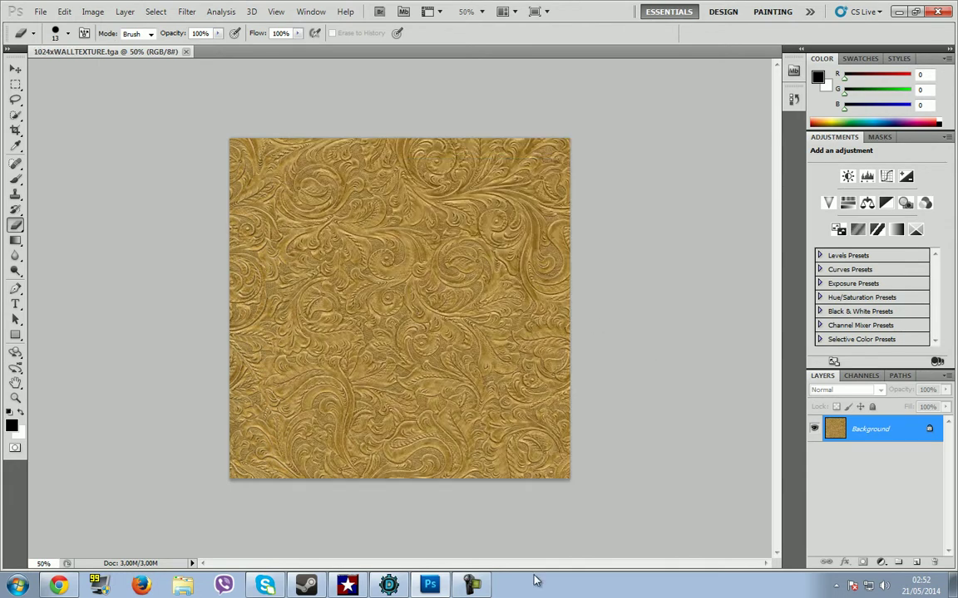
Step: Switch to Unreal Editor and return the view to the inside of the wallpapered room
{"action": "left_click", "coordinate": [432, 587]}
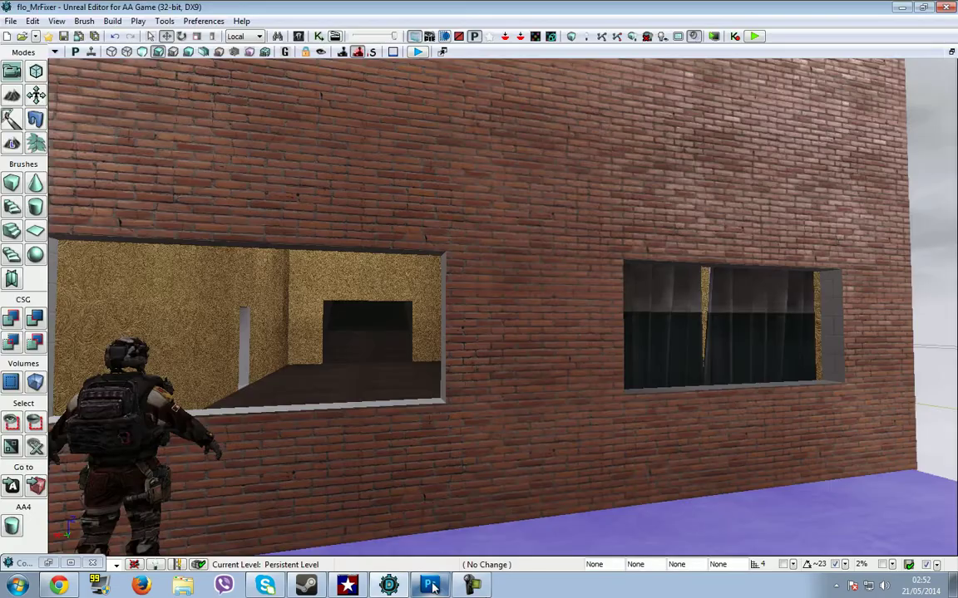
{"action": "right_click_drag", "start_coordinate": [481, 420], "coordinate": [500, 402]}
{"action": "right_click", "coordinate": [500, 403]}
{"action": "left_click", "coordinate": [417, 288]}
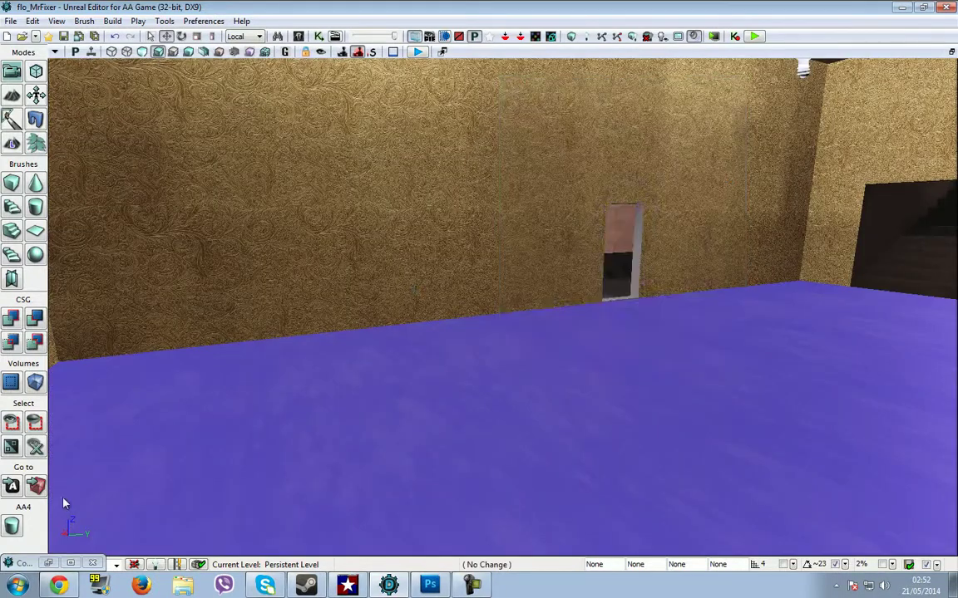
Step: Import 1024xWALLTEXTURE from the Tutorial folder into the Texture group of the CustomAssets package and dismiss its texture properties
{"action": "left_click", "coordinate": [48, 563]}
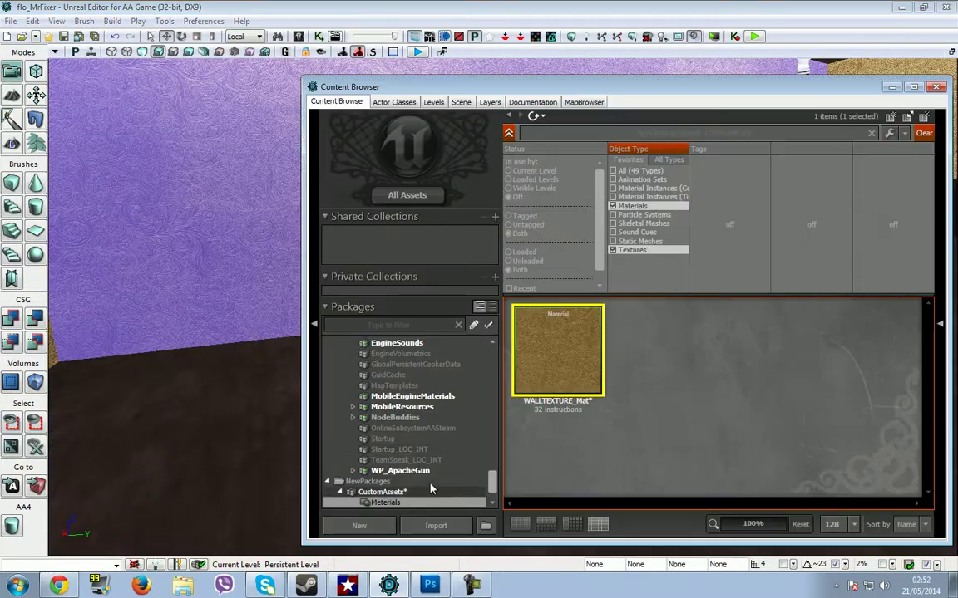
{"action": "left_click", "coordinate": [375, 495]}
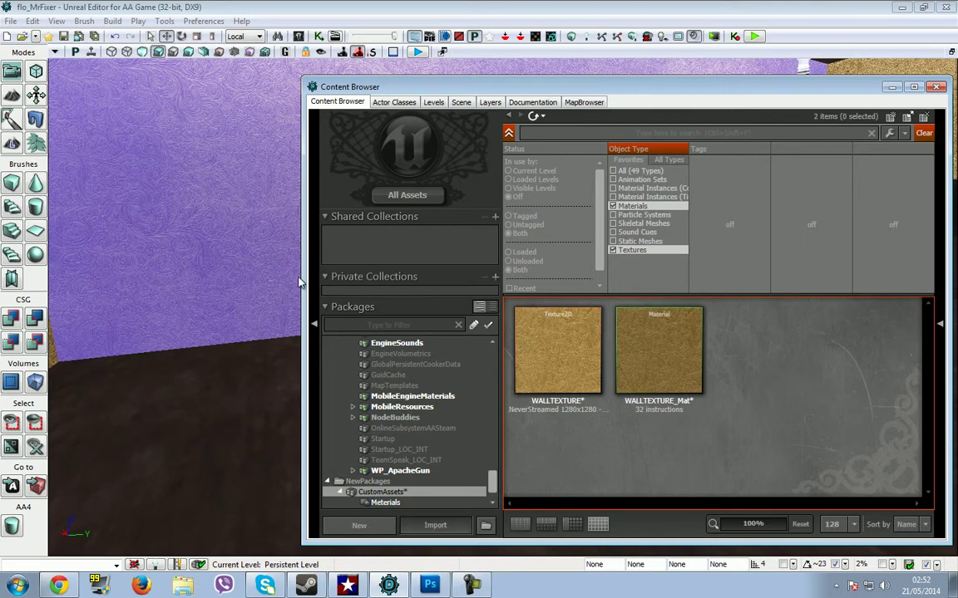
{"action": "left_click", "coordinate": [435, 525]}
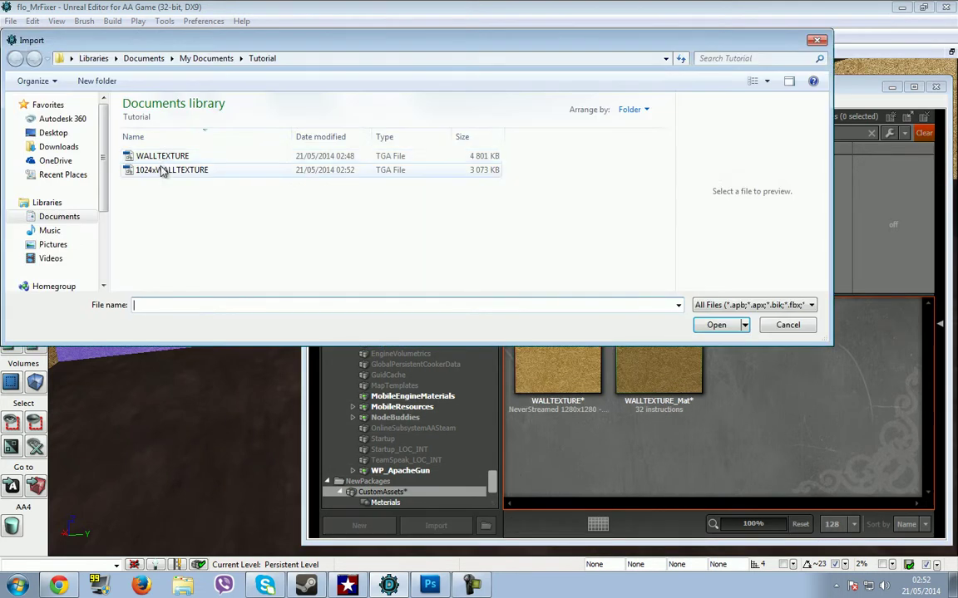
{"action": "left_click", "coordinate": [163, 171]}
{"action": "left_click", "coordinate": [696, 326]}
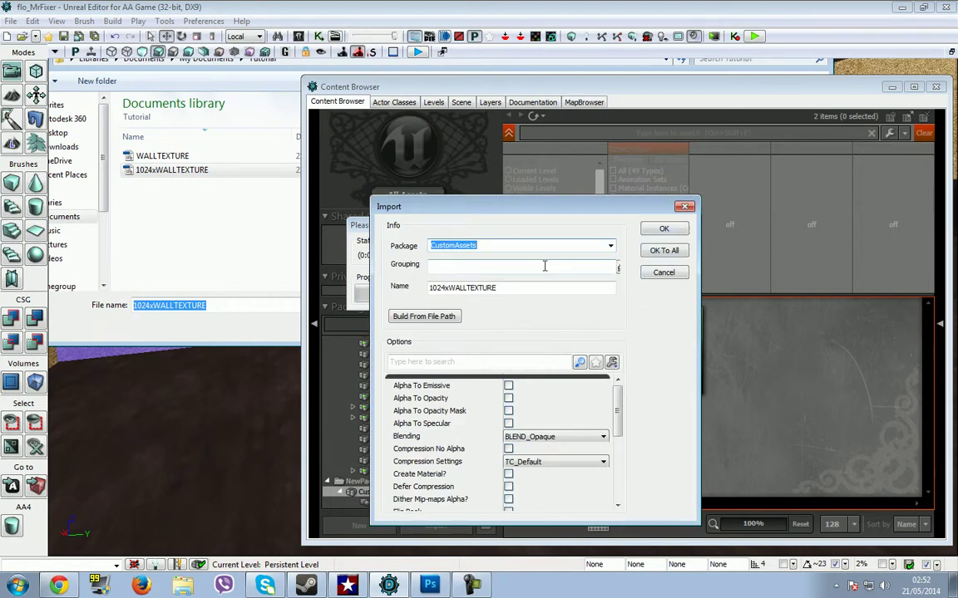
{"action": "left_click", "coordinate": [617, 267]}
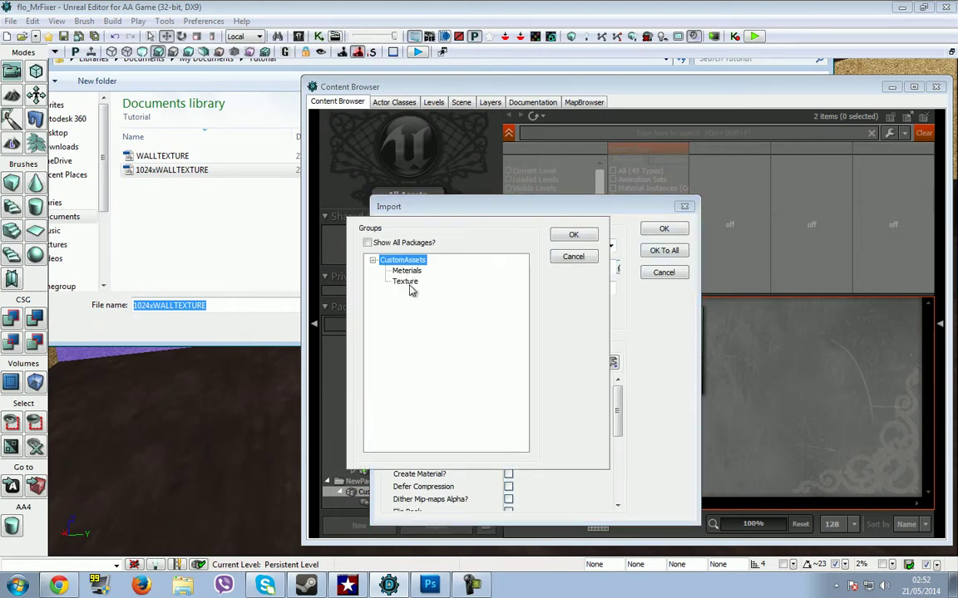
{"action": "left_click", "coordinate": [590, 239]}
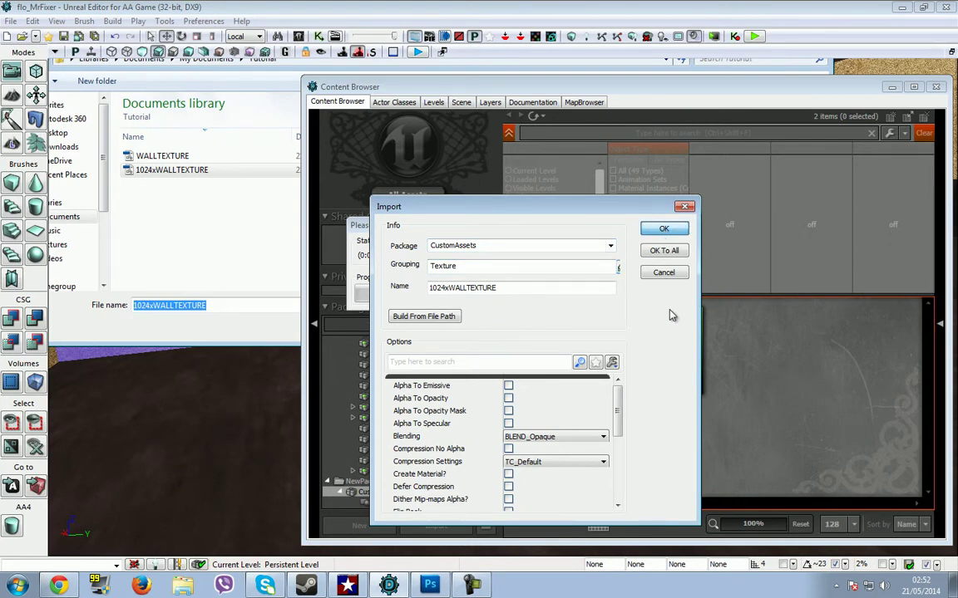
{"action": "key", "text": "Return"}
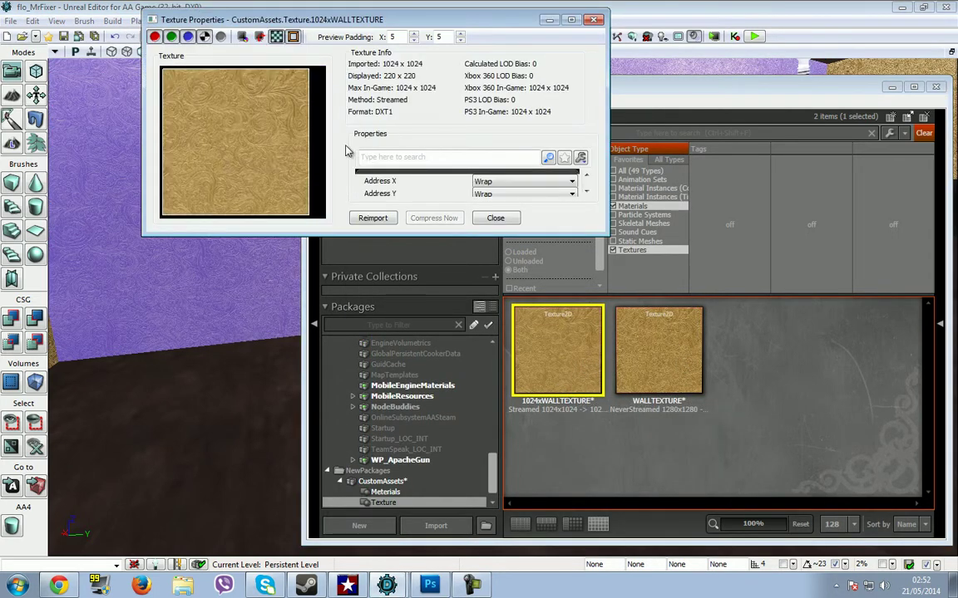
{"action": "left_click", "coordinate": [594, 20]}
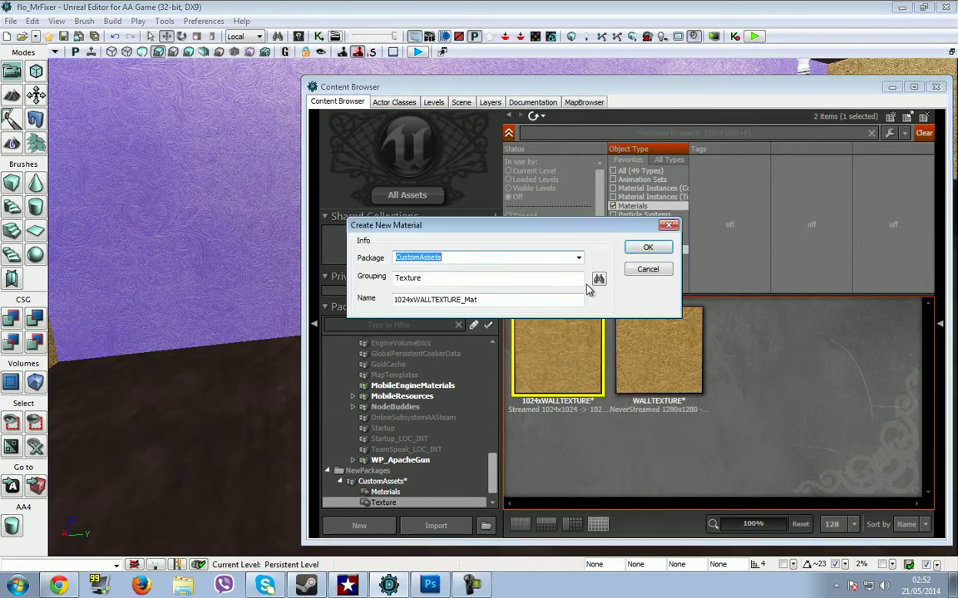
Step: Create the material 1024xWALLTEXTURE_Mat from the imported texture in the Meterials group of CustomAssets
{"action": "left_click", "coordinate": [596, 280]}
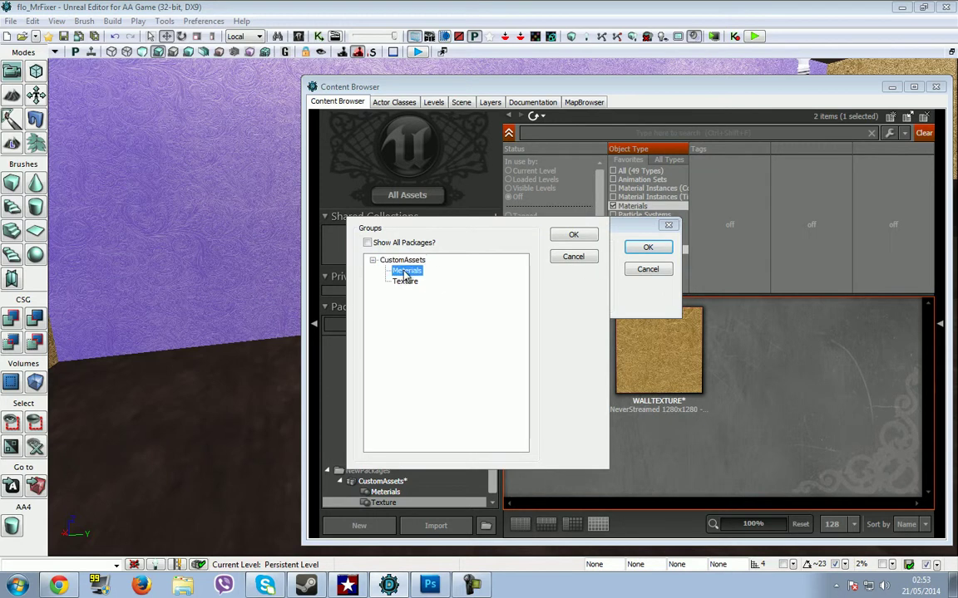
{"action": "left_click", "coordinate": [574, 235]}
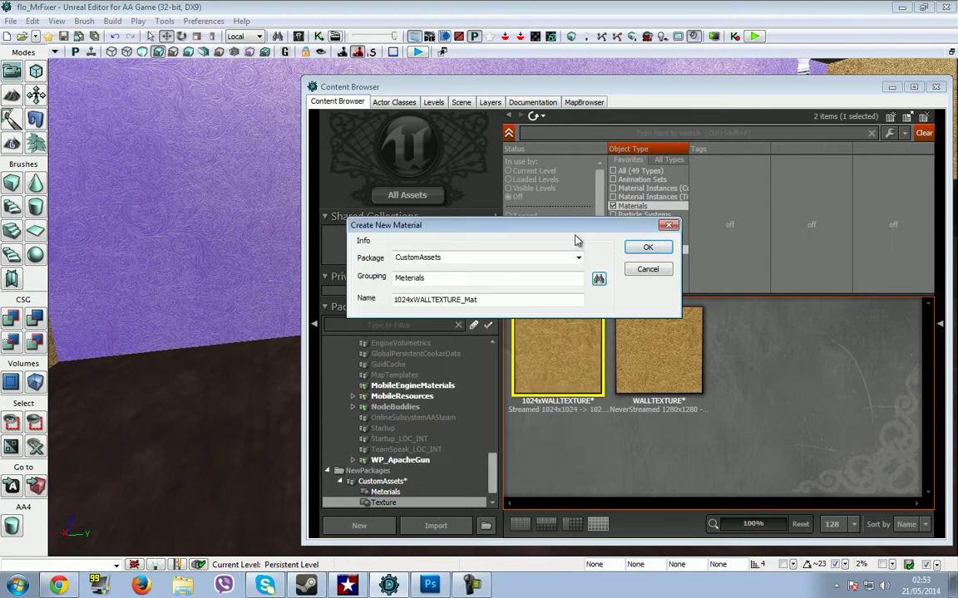
{"action": "left_click", "coordinate": [670, 251]}
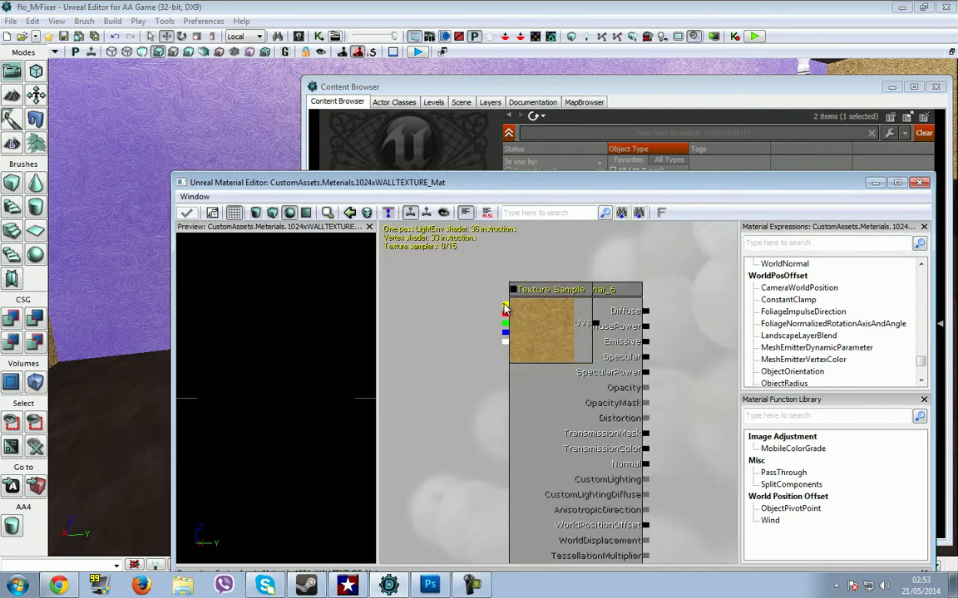
Step: Connect the texture sample's colour output to the material's Diffuse input, apply the change and close the Material Editor
{"action": "left_click_drag", "start_coordinate": [646, 316], "coordinate": [646, 317]}
{"action": "left_click_drag", "start_coordinate": [239, 344], "coordinate": [328, 271]}
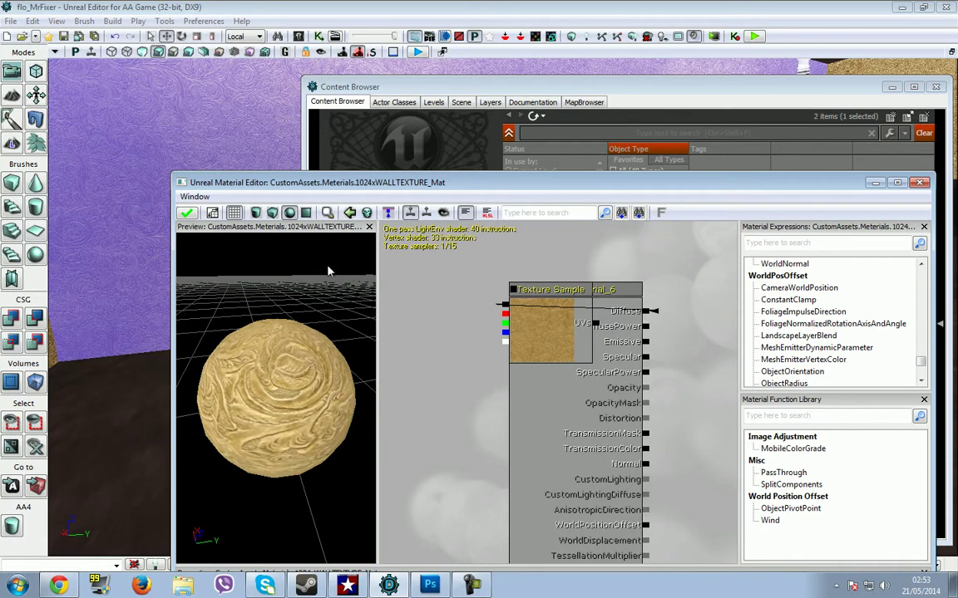
{"action": "left_click", "coordinate": [181, 215]}
{"action": "left_click", "coordinate": [919, 182]}
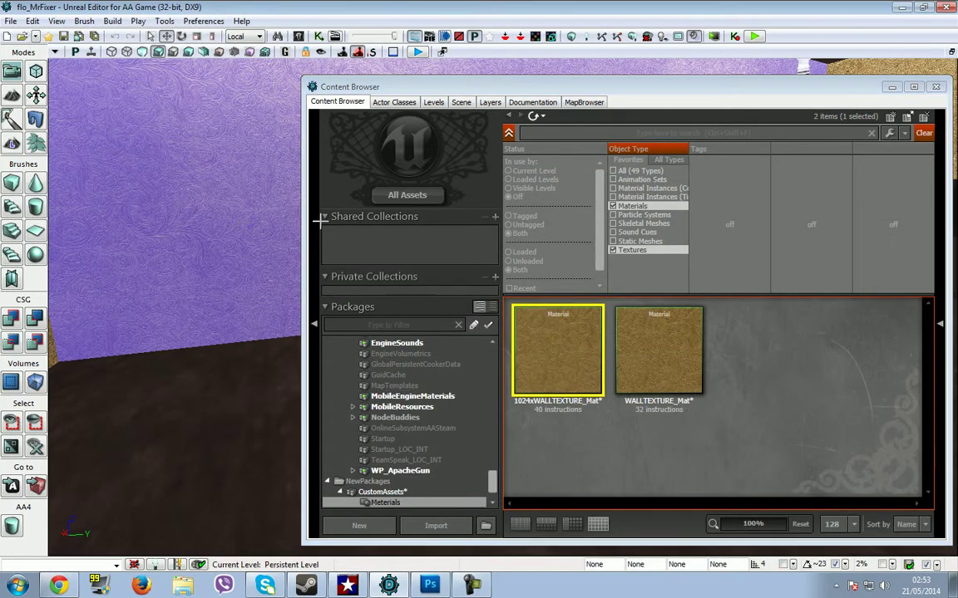
Step: Apply 1024xWALLTEXTURE_Mat to the room's walls, including the curtained window wall
{"action": "right_click_drag", "start_coordinate": [279, 237], "coordinate": [479, 309]}
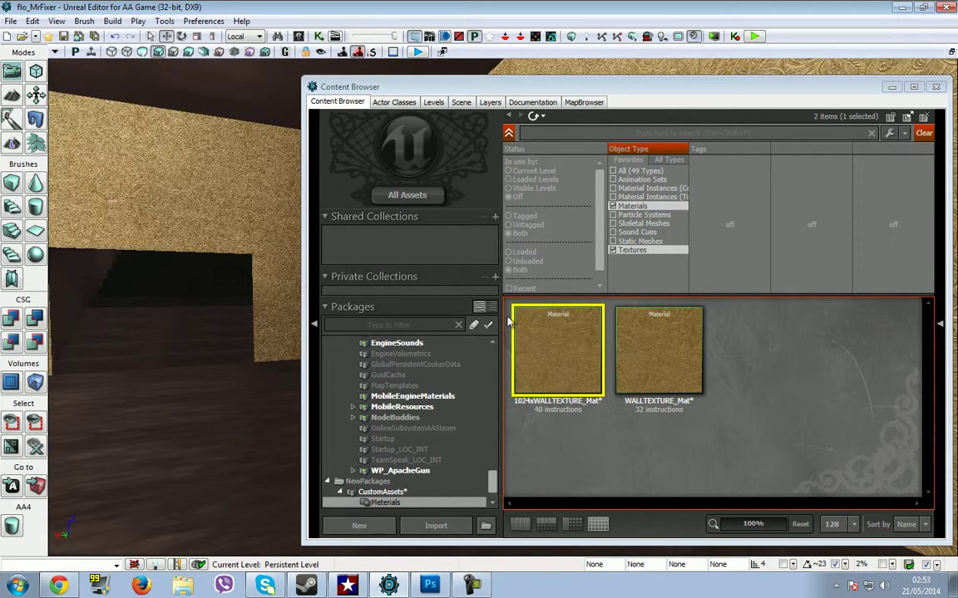
{"action": "right_click_drag", "start_coordinate": [210, 203], "coordinate": [495, 299]}
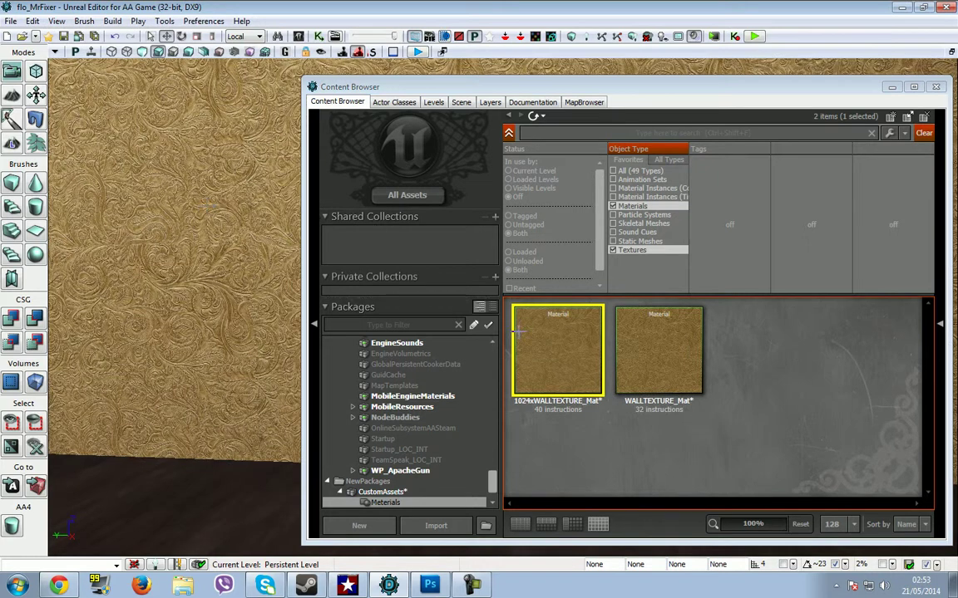
{"action": "left_click_drag", "start_coordinate": [206, 266], "coordinate": [248, 283]}
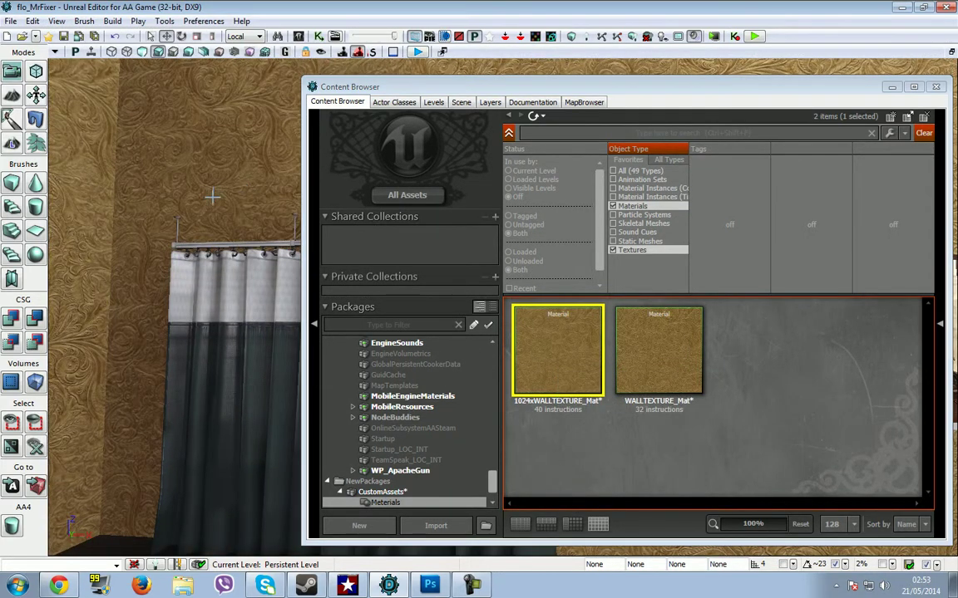
Step: Minimize the Content Browser and start a game preview from the ground outside the brick building, near the soldier
{"action": "left_click", "coordinate": [892, 87]}
{"action": "right_click_drag", "start_coordinate": [582, 253], "coordinate": [908, 284]}
{"action": "middle_click_drag", "start_coordinate": [908, 285], "coordinate": [609, 271]}
{"action": "right_click_drag", "start_coordinate": [609, 271], "coordinate": [483, 389]}
{"action": "right_click", "coordinate": [474, 462]}
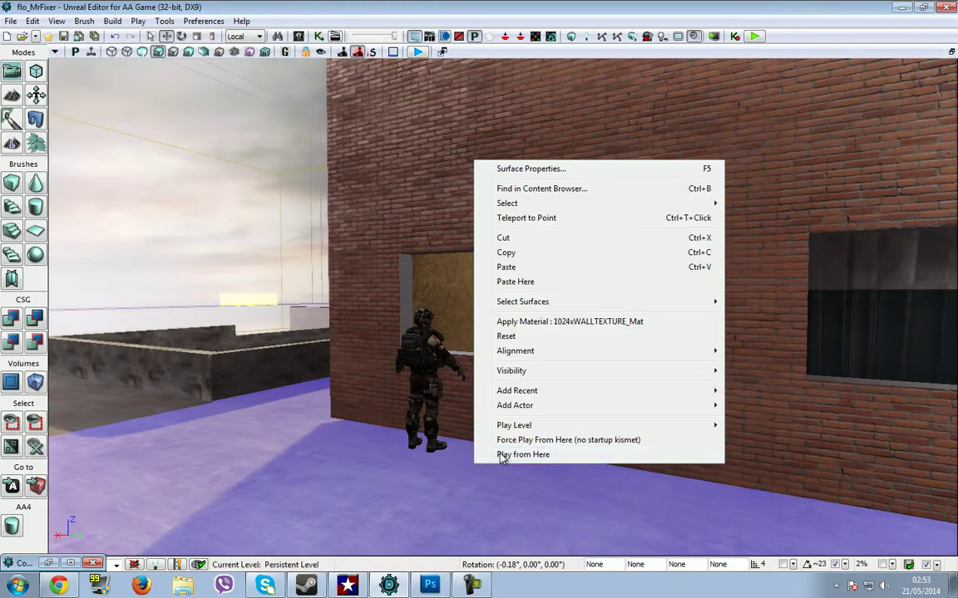
{"action": "left_click", "coordinate": [499, 459]}
Step: Walk through the window into the room and examine the new wallpaper on all walls, from a distance and up close
{"action": "key", "text": "d"}
{"action": "key", "text": "s"}
{"action": "key", "text": "s"}
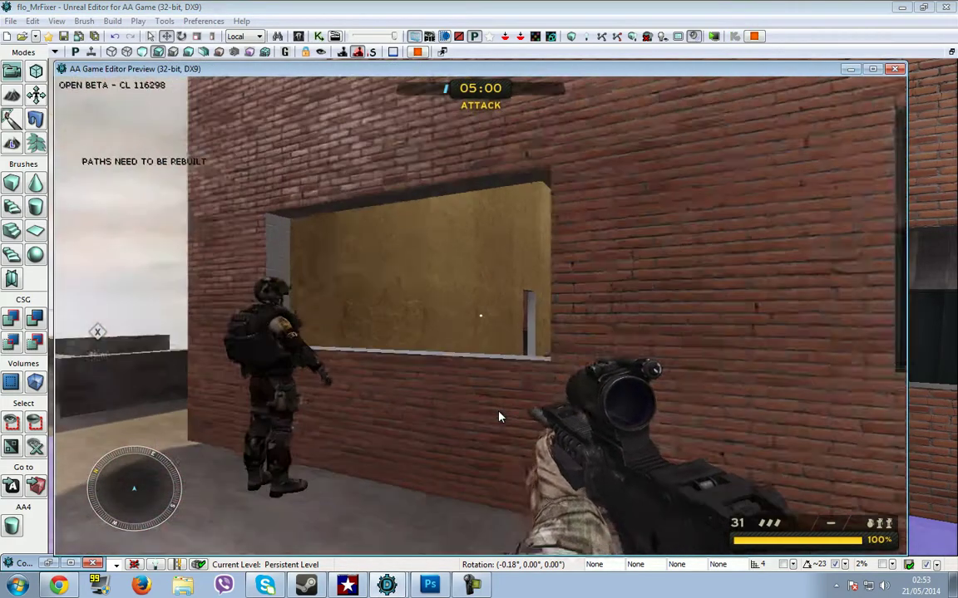
{"action": "key", "text": "w"}
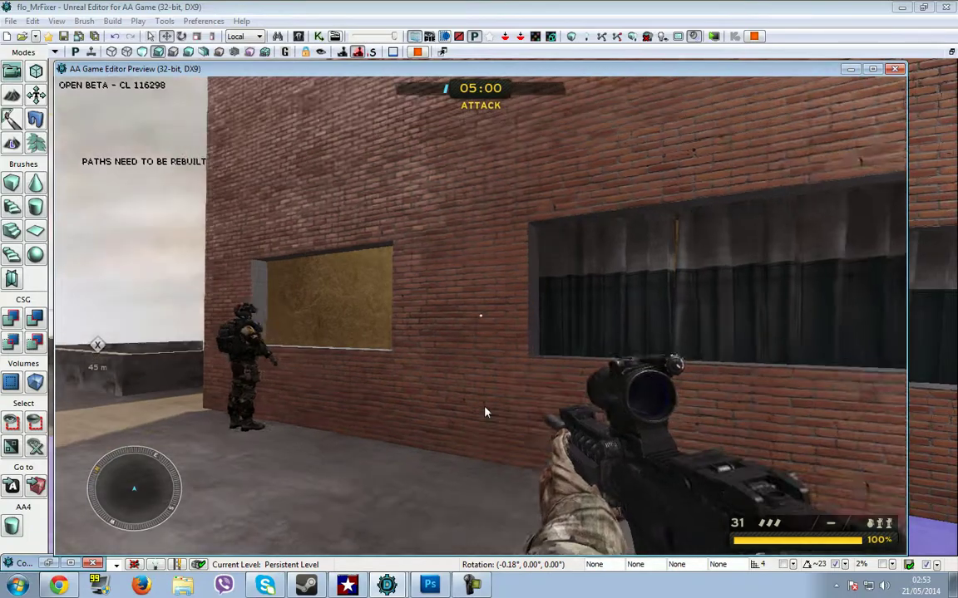
{"action": "key", "text": "w"}
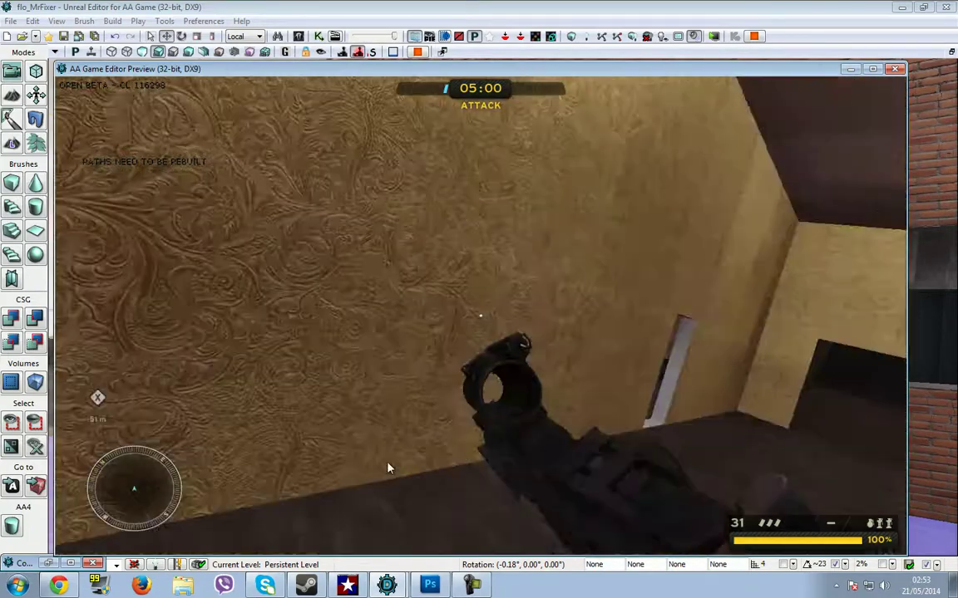
{"action": "key", "text": "a"}
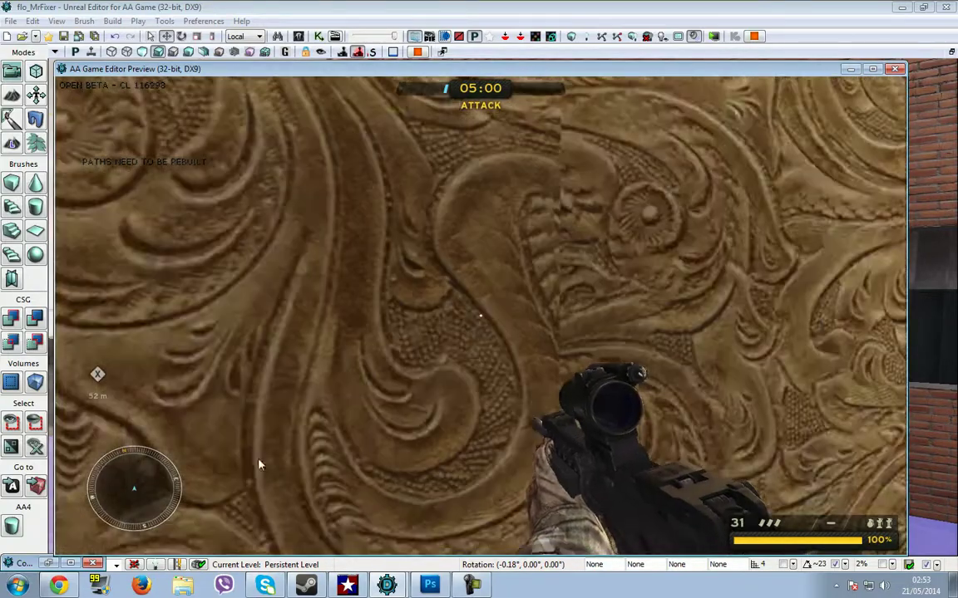
{"action": "key", "text": "w"}
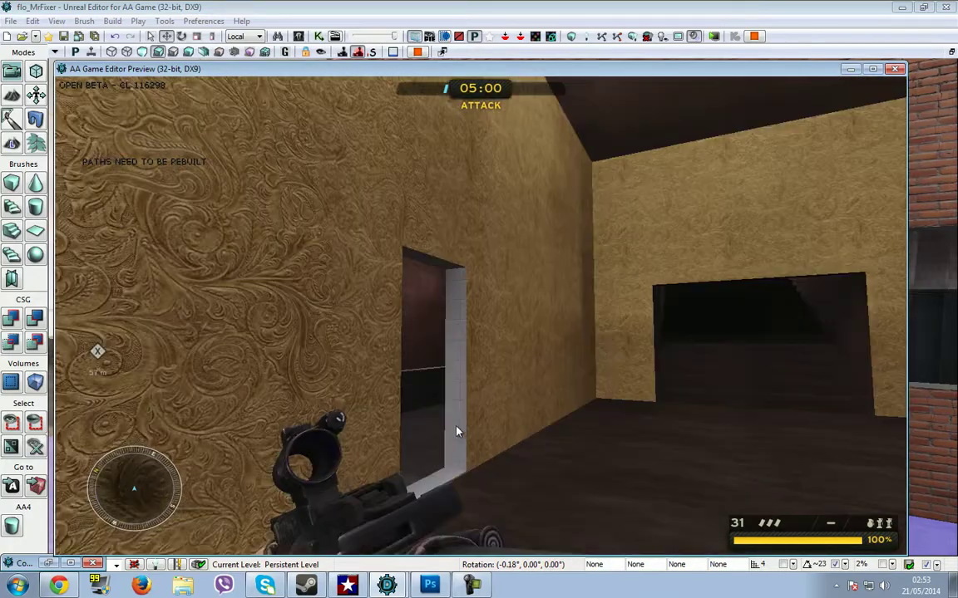
{"action": "key", "text": "w"}
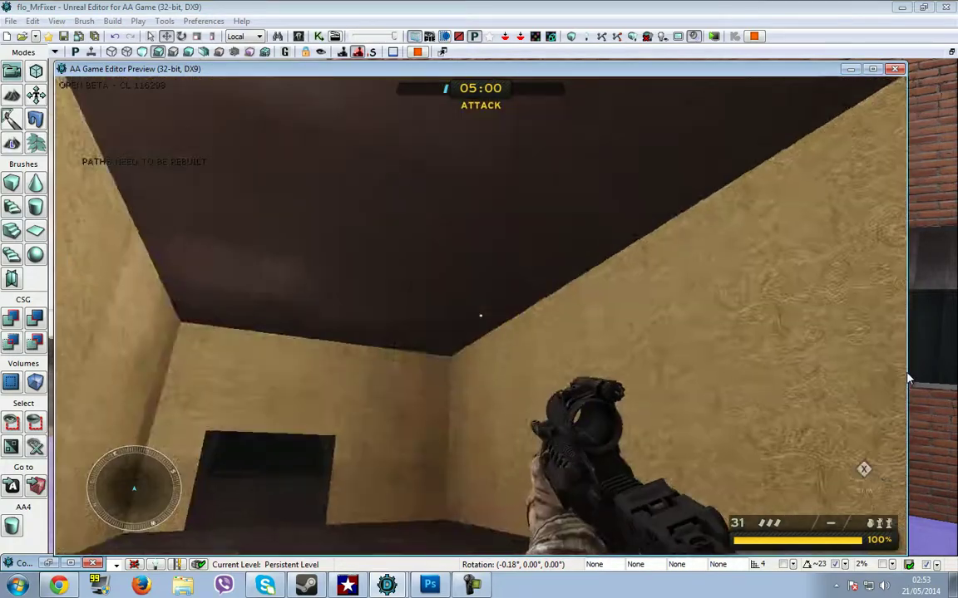
{"action": "mouse_move", "coordinate": [908, 484]}
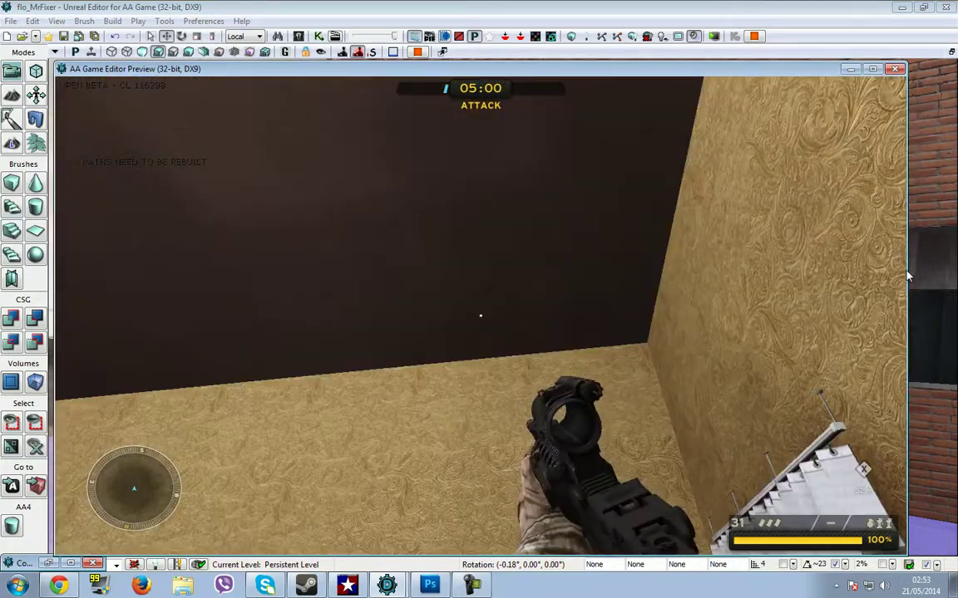
{"action": "key", "text": "w"}
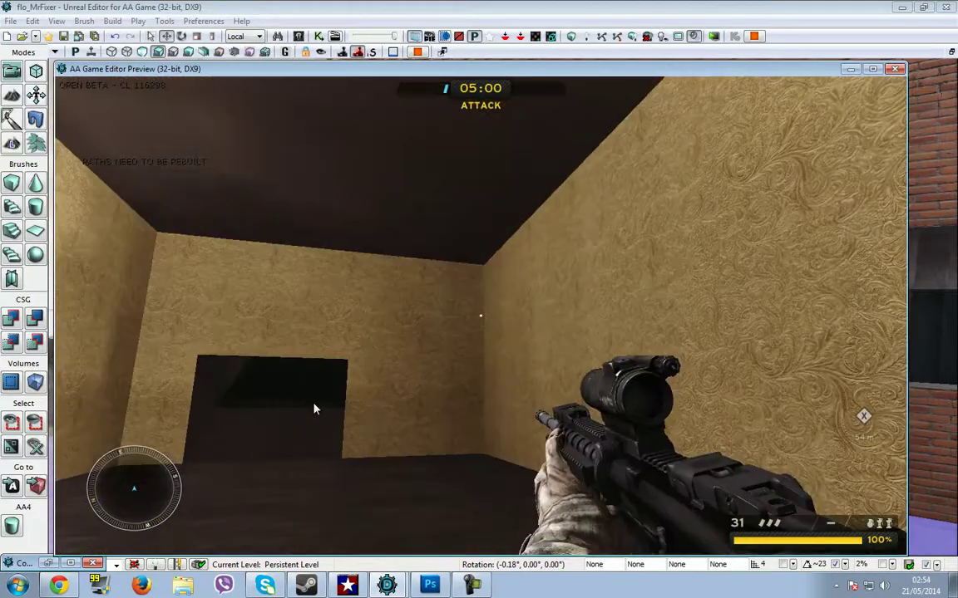
{"action": "key", "text": "w"}
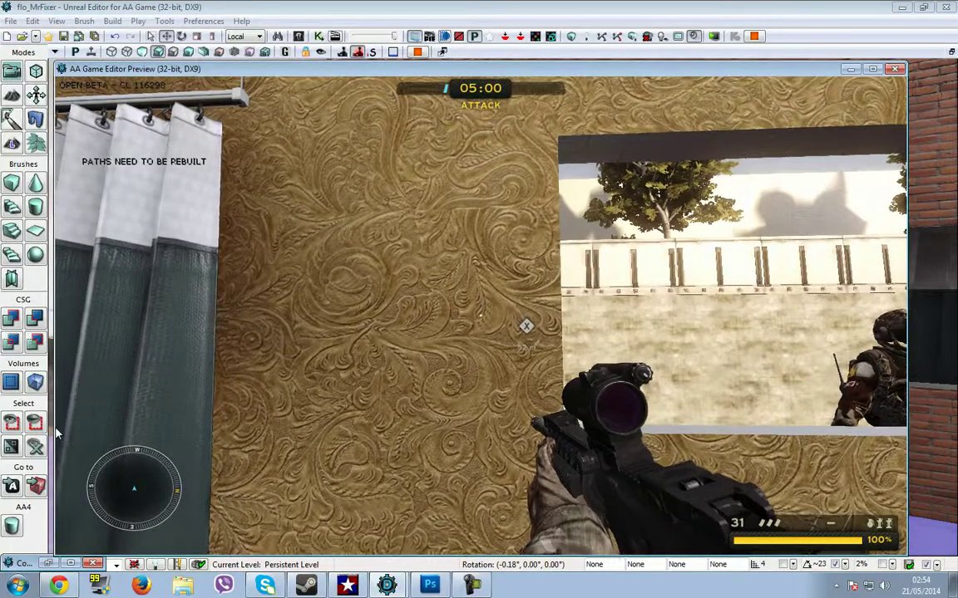
{"action": "key", "text": "w"}
{"action": "key", "text": "w"}
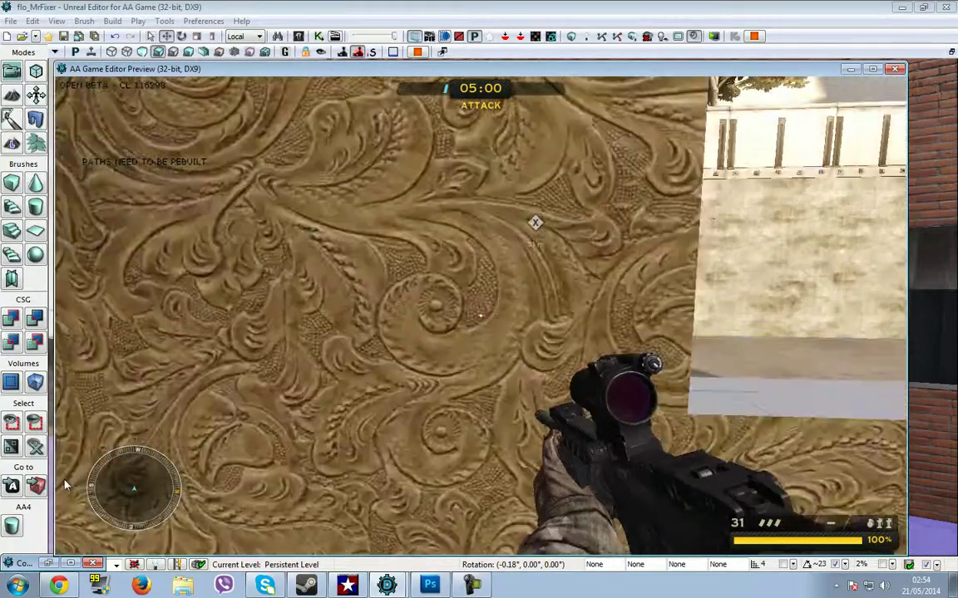
Step: Leave the room through the window and examine the wallpapered interior from outside
{"action": "key", "text": "d"}
{"action": "key", "text": "space"}
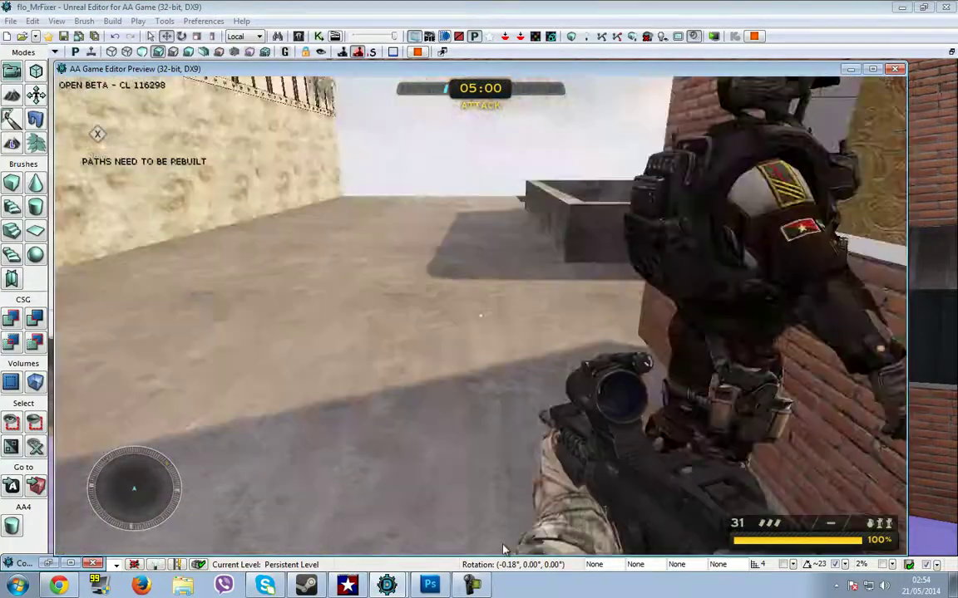
{"action": "key", "text": "w"}
{"action": "key", "text": "w"}
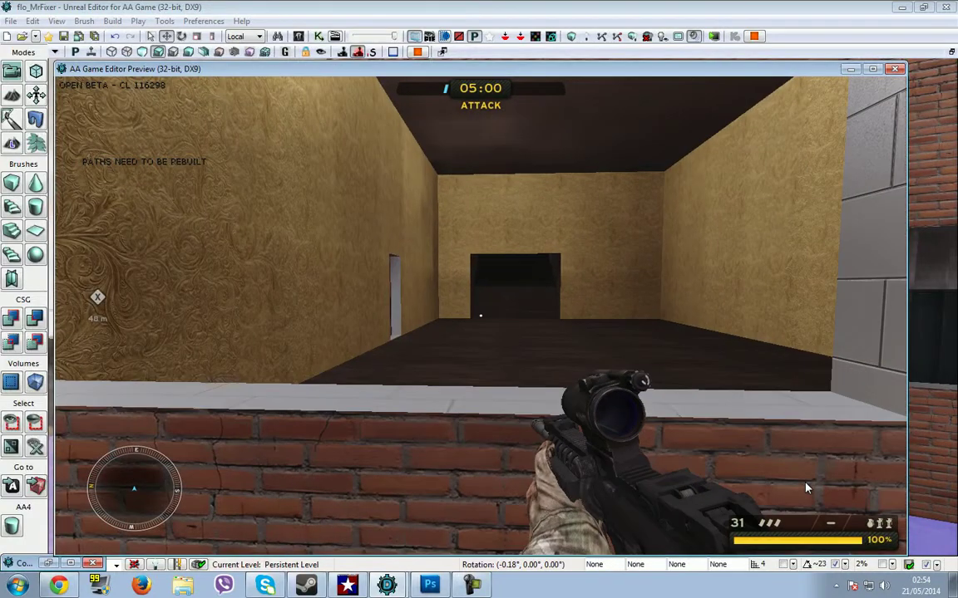